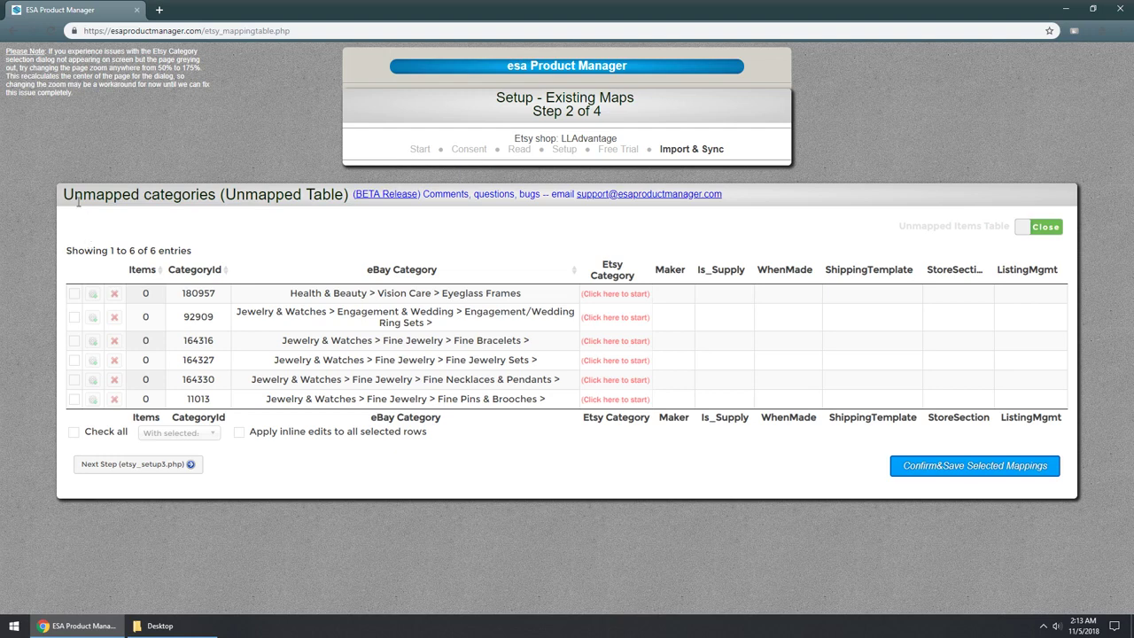
# Step: View the Existing Maps table, and return to the Unmapped categories table
pyautogui.moveTo(78, 201); pyautogui.dragTo(195, 188)
pyautogui.click(882, 258)
pyautogui.click(1033, 226)
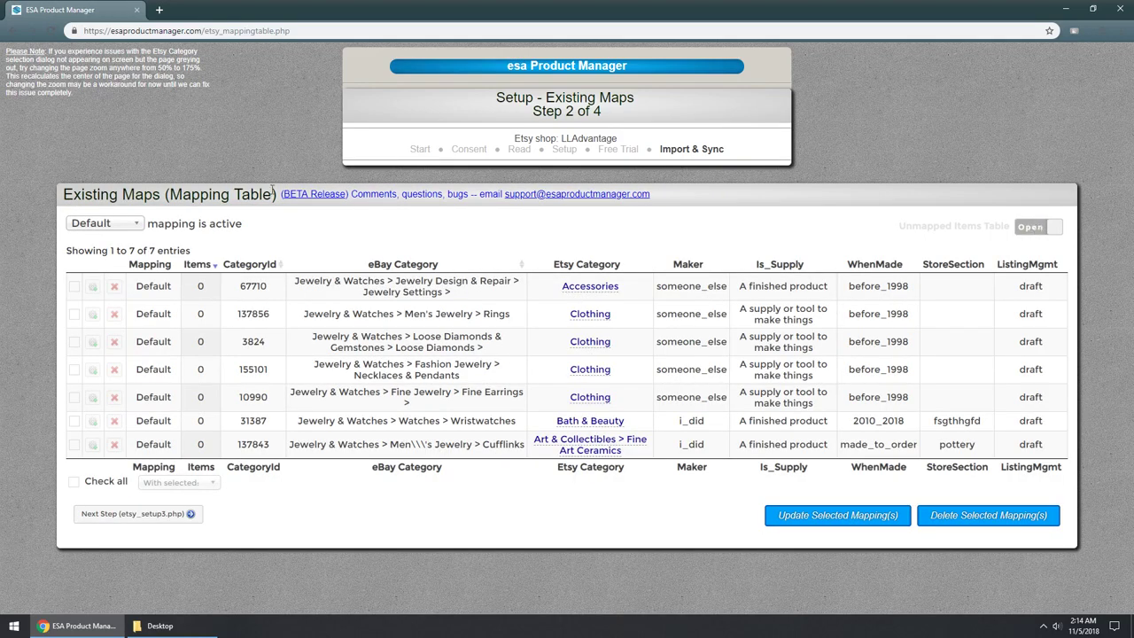
pyautogui.click(1032, 232)
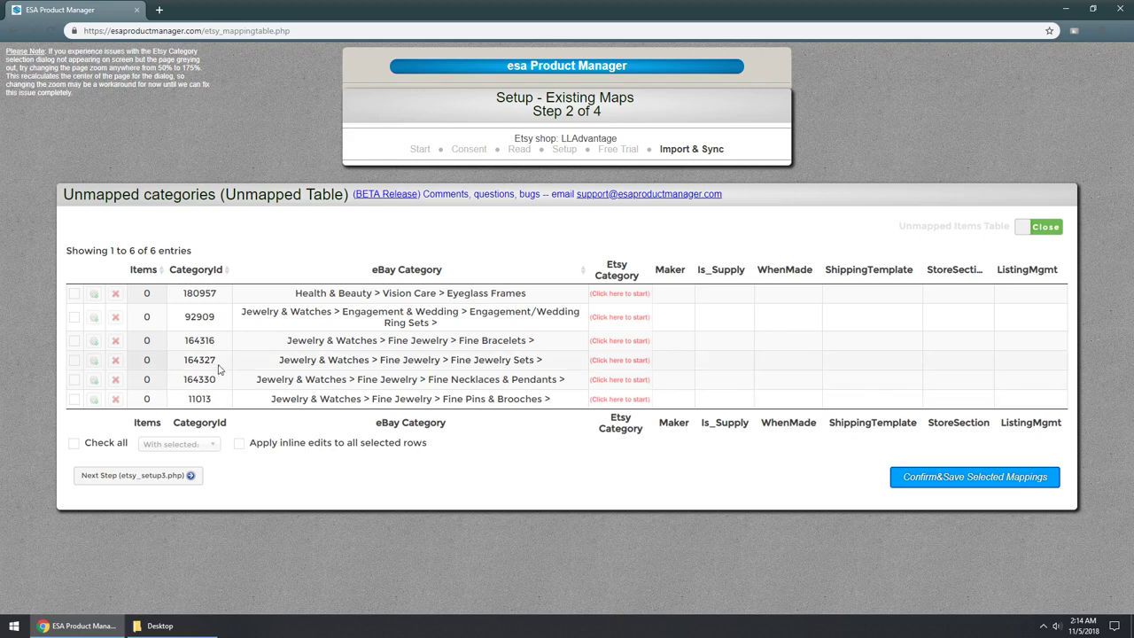
# Step: Select the Eyeglass Frames row and map it to the Etsy category Accessories > Gloves & Mittens > Winter Gloves
pyautogui.click(75, 294)
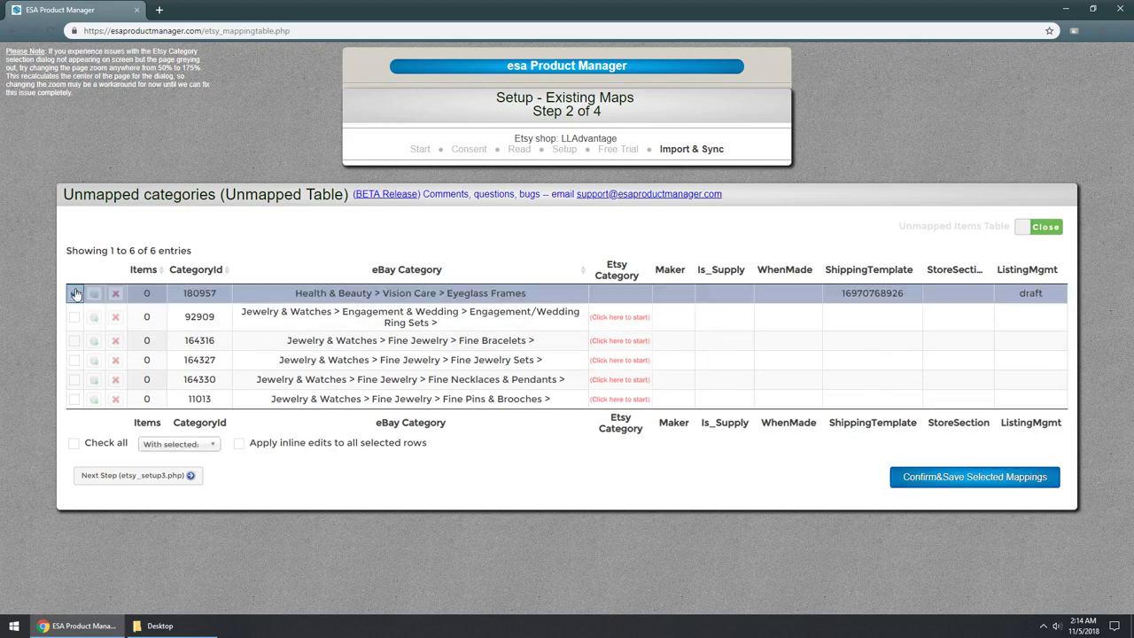
pyautogui.click(624, 297)
pyautogui.click(398, 330)
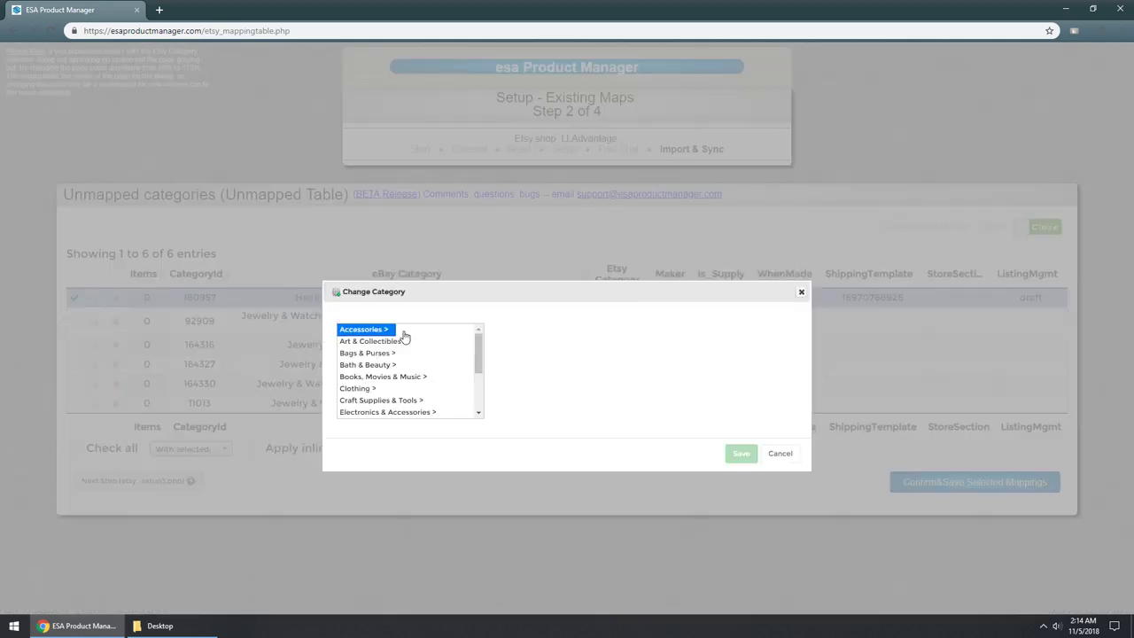
pyautogui.click(600, 329)
pyautogui.moveTo(708, 351); pyautogui.dragTo(691, 363)
pyautogui.click(734, 320)
# Step: For the Eyeglass Frames row, set Maker to i_did, Is_Supply to A finished product, and WhenMade to made_to_order
pyautogui.click(684, 296)
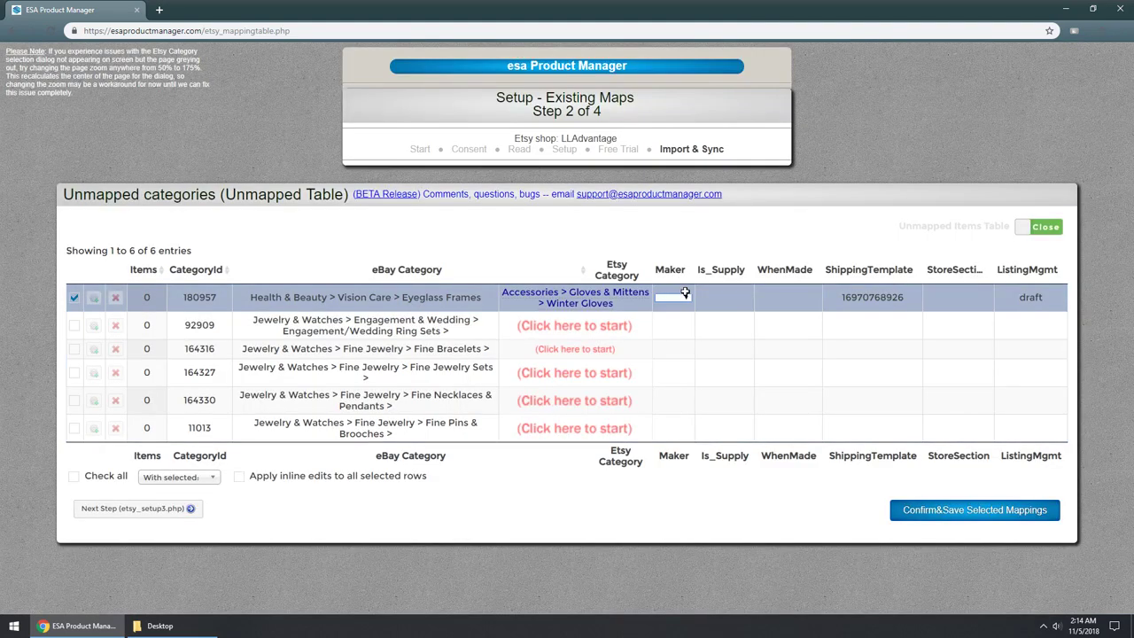
pyautogui.click(686, 297)
pyautogui.click(683, 307)
pyautogui.click(738, 298)
pyautogui.click(742, 299)
pyautogui.click(739, 309)
pyautogui.click(780, 298)
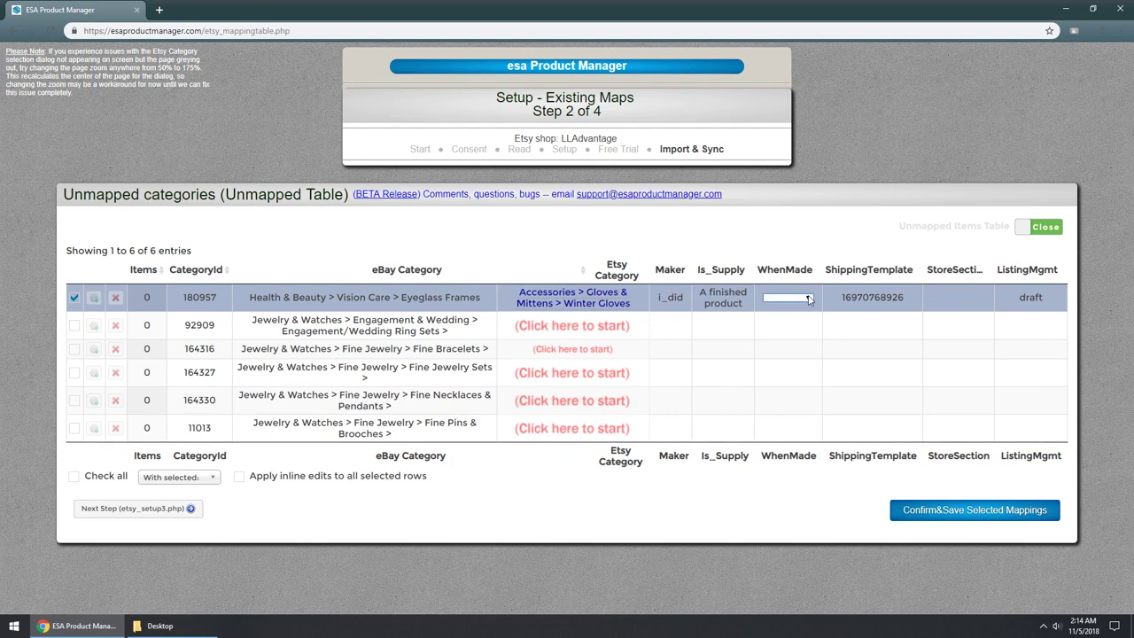
pyautogui.click(786, 298)
pyautogui.click(788, 312)
# Step: Set the StoreSection of the Eyeglass Frames row to glove, keeping only that row selected
pyautogui.click(961, 301)
pyautogui.click(1074, 315)
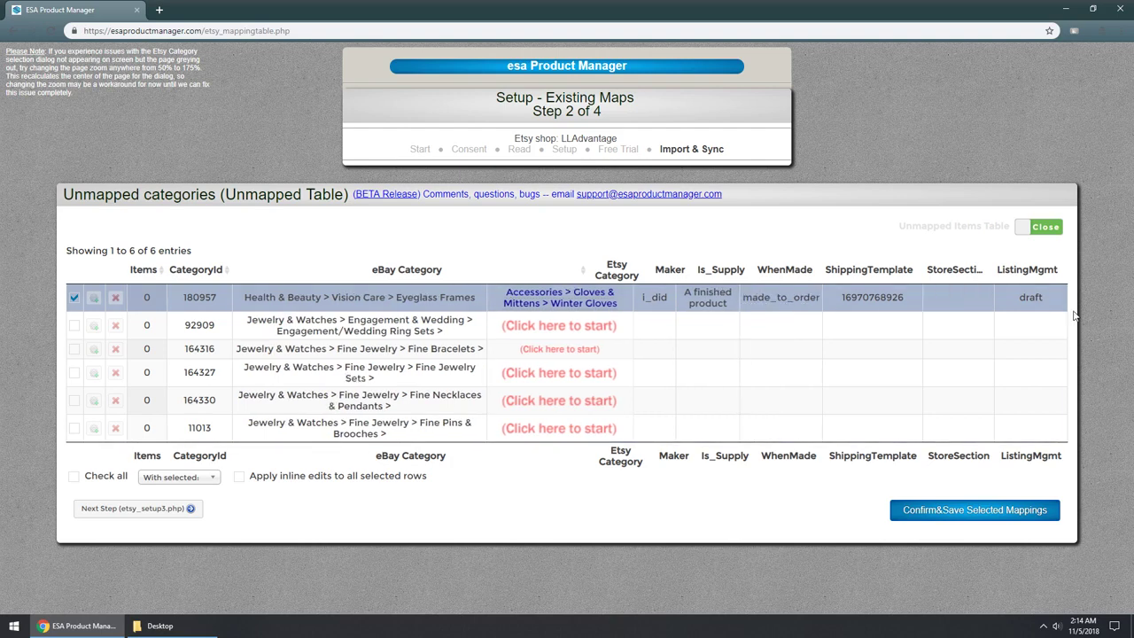
pyautogui.click(967, 320)
pyautogui.click(956, 325)
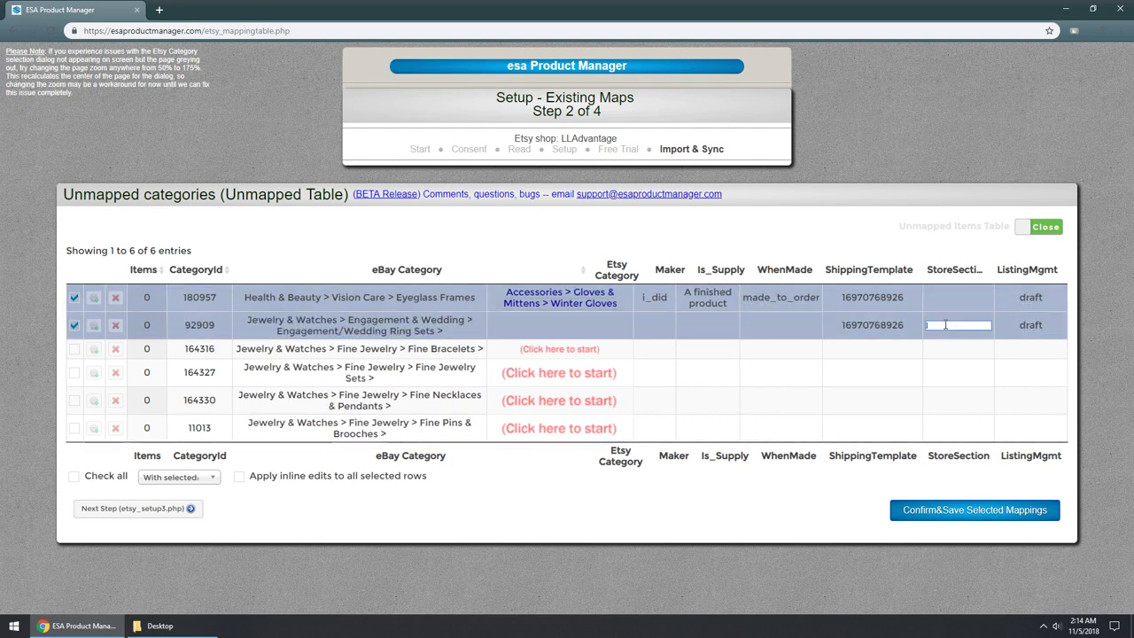
pyautogui.click(55, 320)
pyautogui.click(71, 324)
pyautogui.click(72, 324)
pyautogui.click(1043, 303)
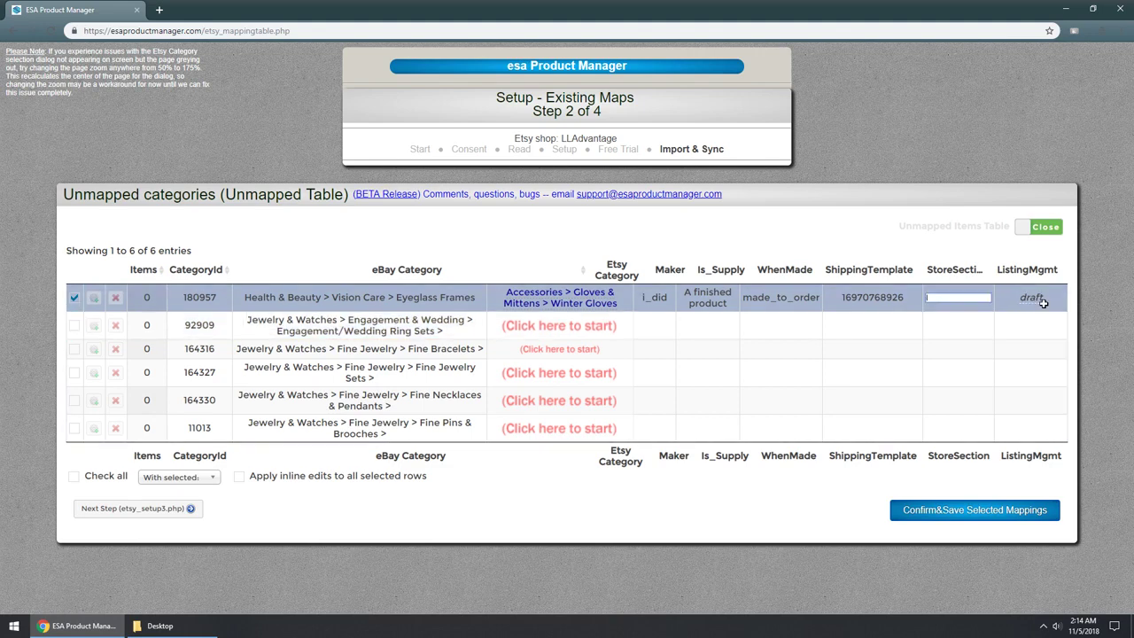
pyautogui.write('glove')
pyautogui.press('Return')
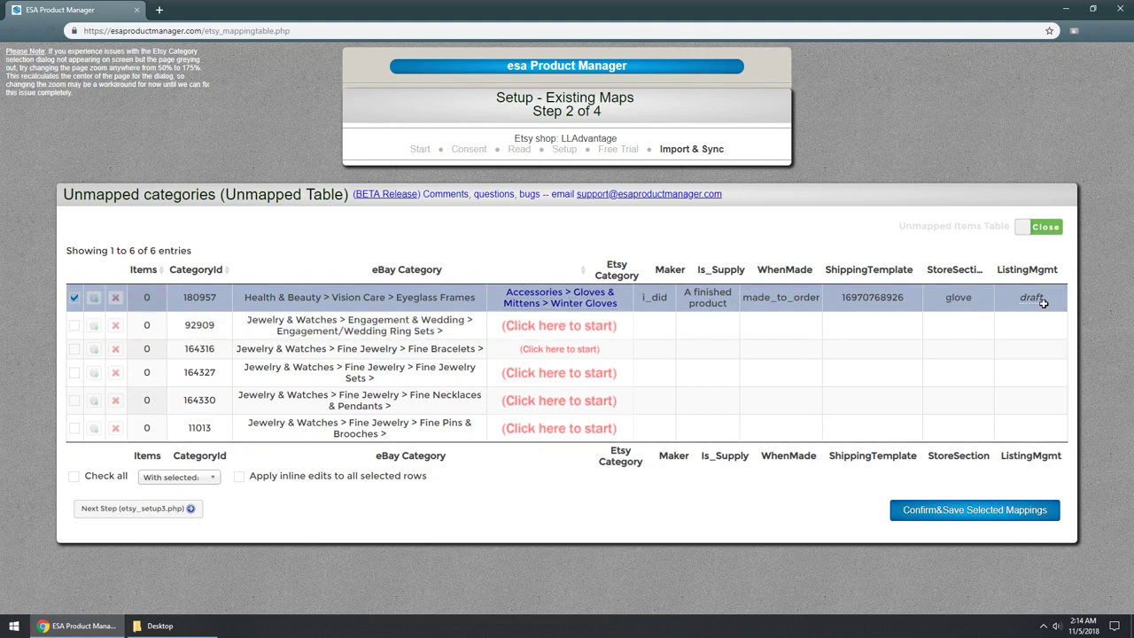
# Step: Confirm and save the Eyeglass Frames mapping
pyautogui.click(974, 509)
pyautogui.click(624, 93)
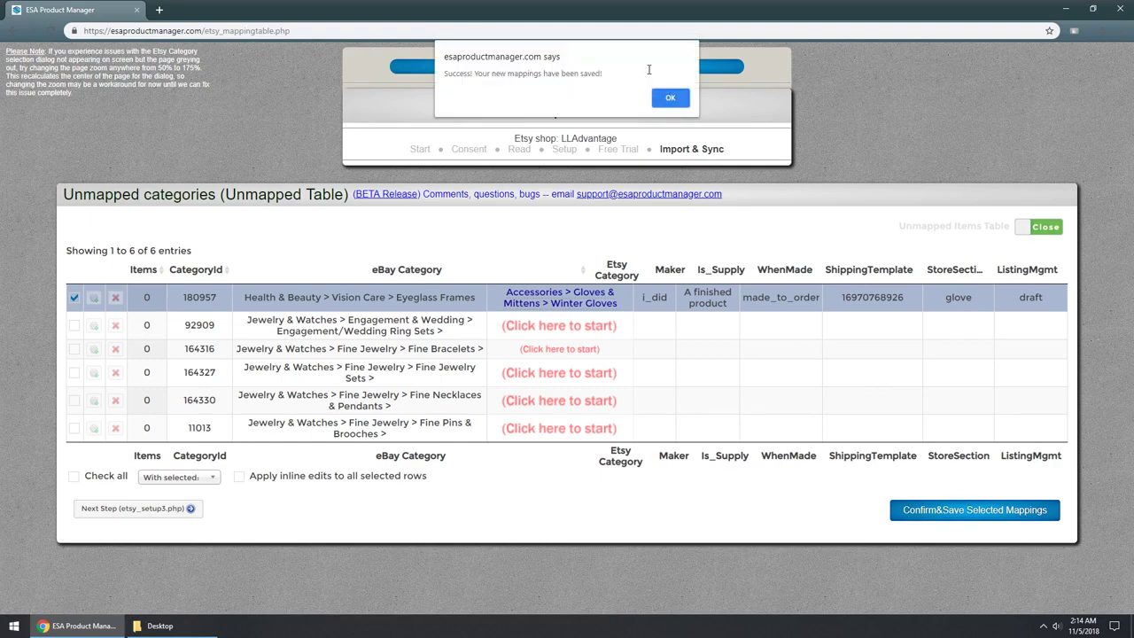
pyautogui.press('Return')
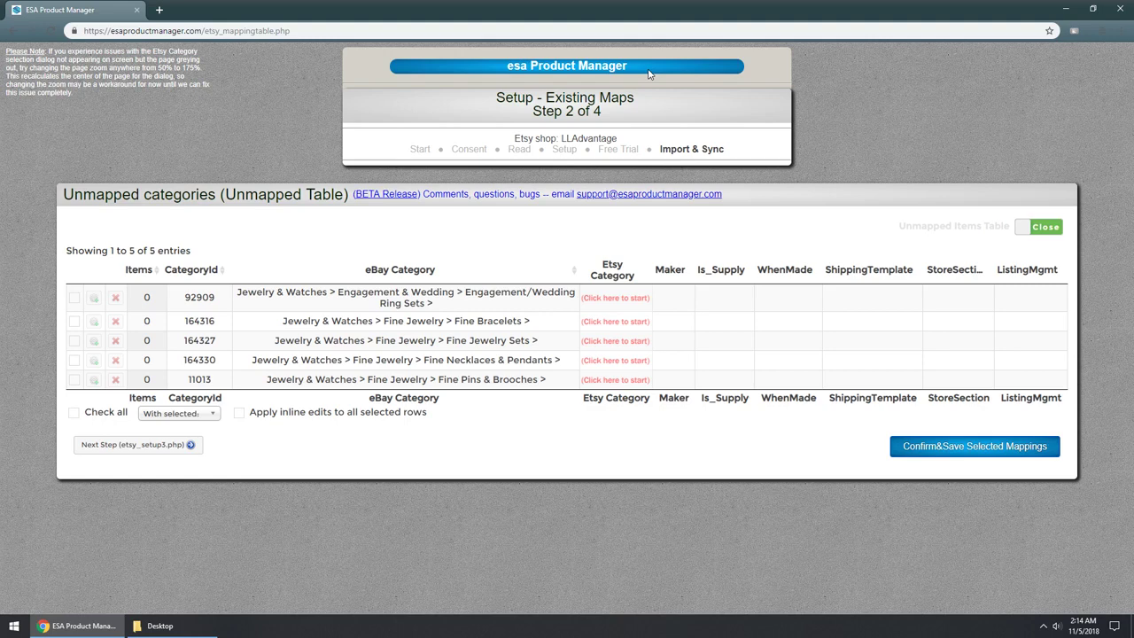
# Step: Delete the Eyeglass Frames mapping from the Existing Maps table
pyautogui.click(1041, 228)
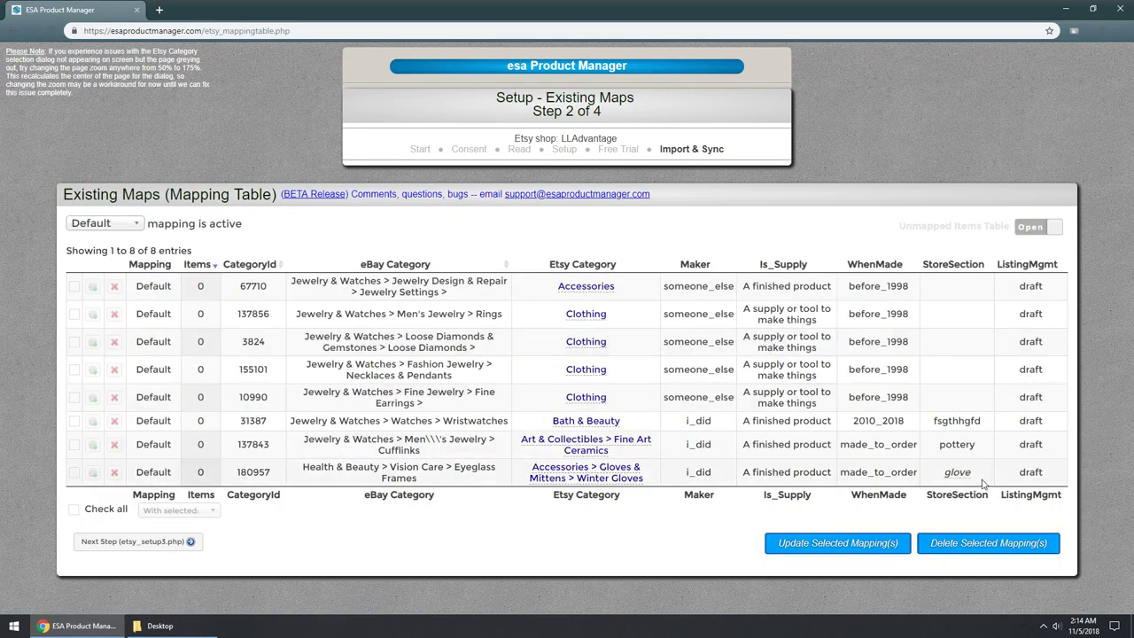
pyautogui.click(189, 478)
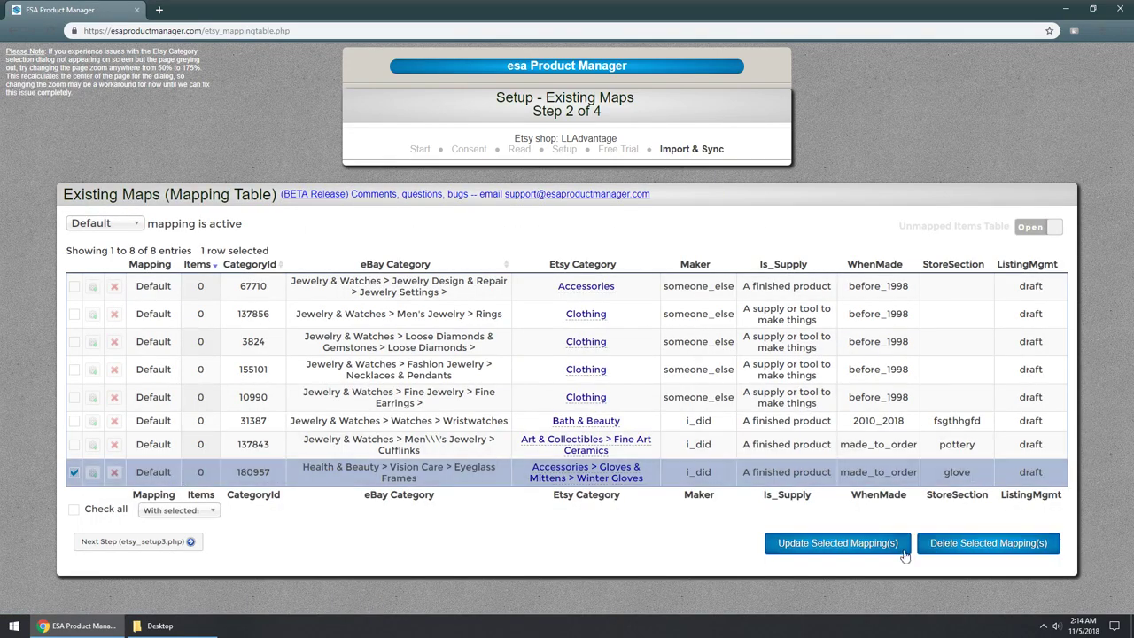
pyautogui.click(997, 554)
pyautogui.click(614, 99)
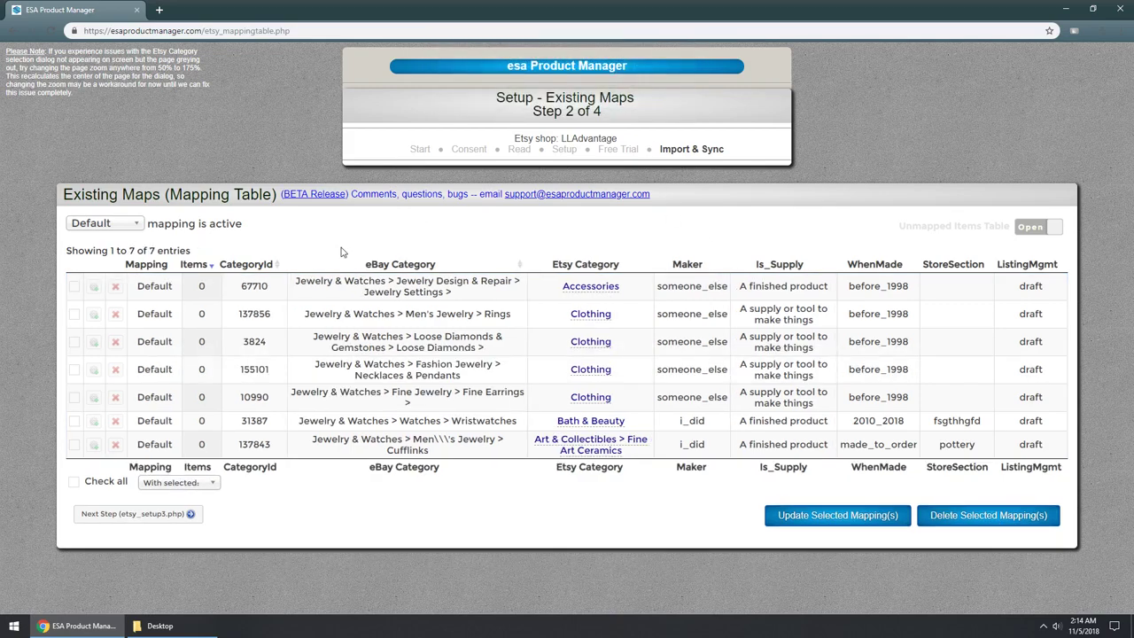
# Step: In the Unmapped categories table, select the five rows from Eyeglass Frames through Fine Necklaces & Pendants and apply inline edits to all selected rows
pyautogui.click(1054, 225)
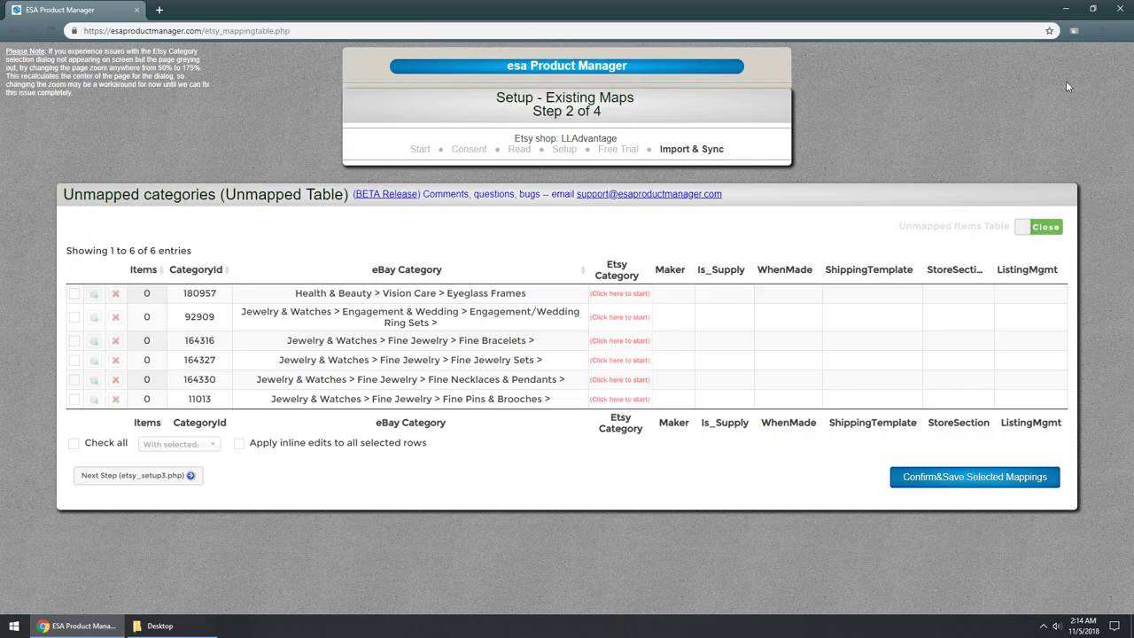
pyautogui.click(75, 294)
pyautogui.click(74, 316)
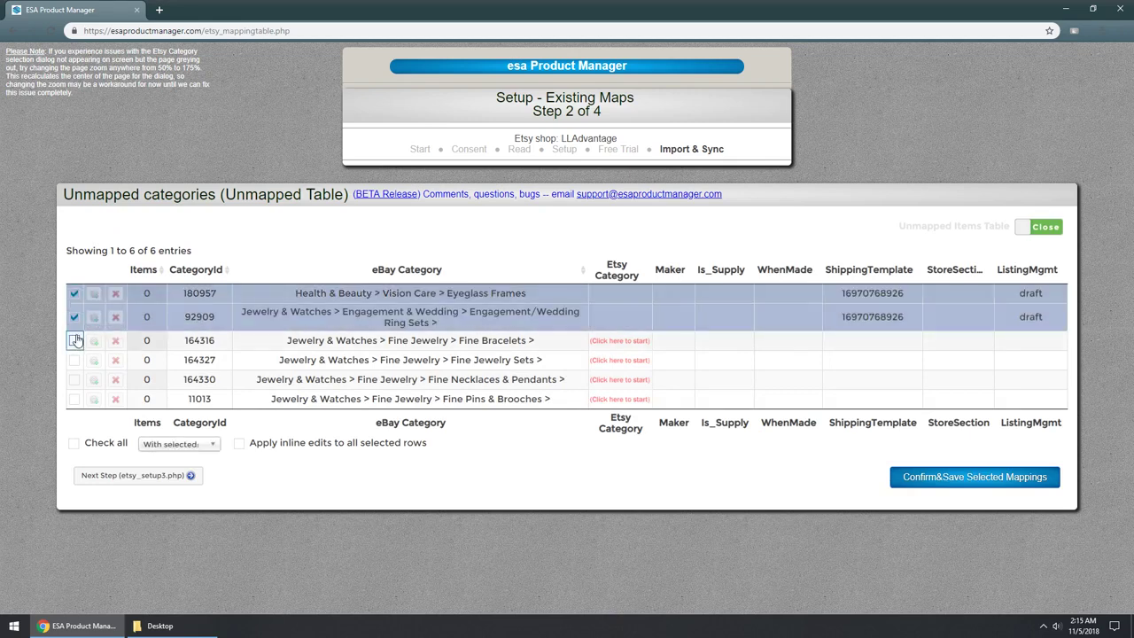
pyautogui.click(75, 340)
pyautogui.click(74, 360)
pyautogui.click(74, 379)
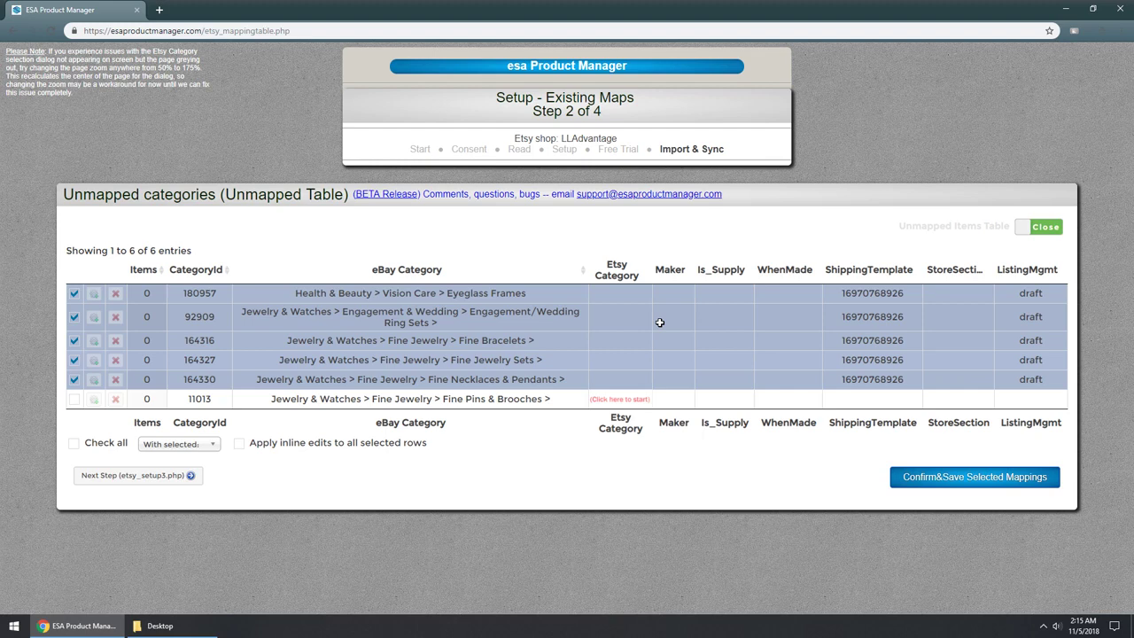
pyautogui.click(239, 447)
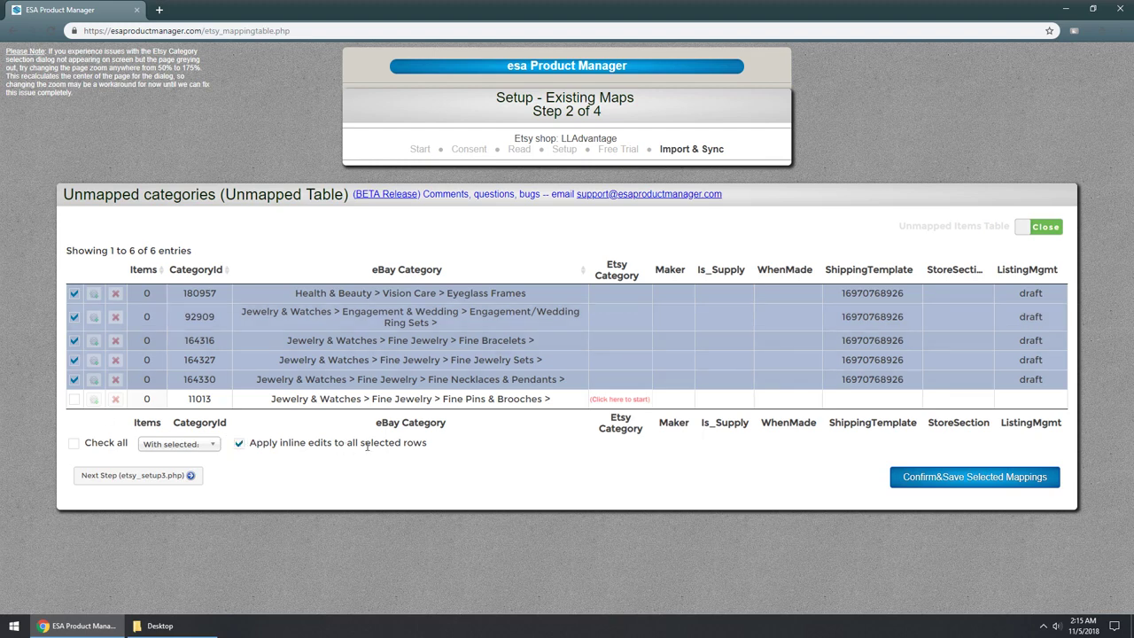
# Step: Map the selected rows to the Etsy category Accessories > Hair Accessories > Hair Pins
pyautogui.click(608, 295)
pyautogui.click(411, 329)
pyautogui.click(532, 345)
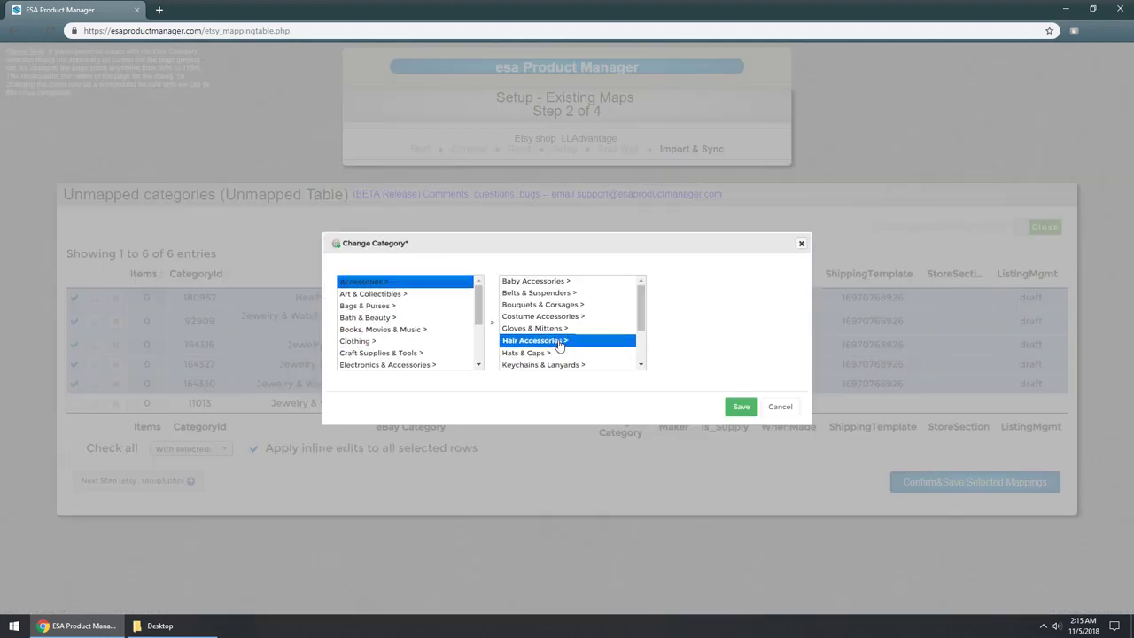
pyautogui.click(673, 346)
pyautogui.click(734, 321)
# Step: For the selected rows, set Maker to i_did, Is_Supply to A finished product, and WhenMade to made_to_order
pyautogui.click(672, 297)
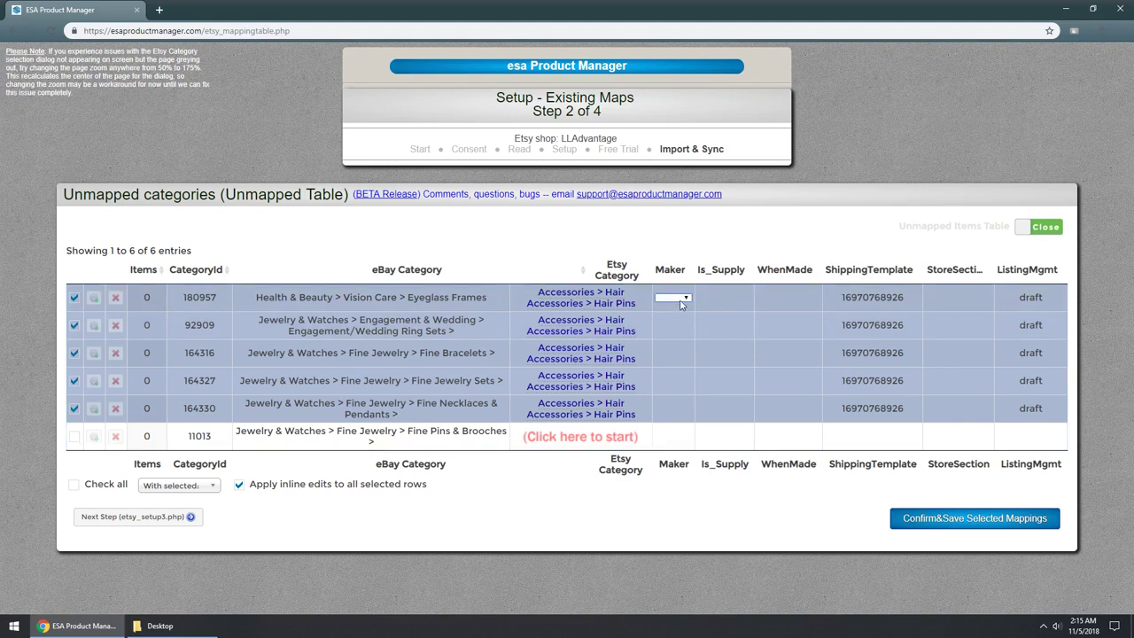
pyautogui.click(675, 298)
pyautogui.click(673, 311)
pyautogui.click(713, 299)
pyautogui.click(718, 298)
pyautogui.click(726, 311)
pyautogui.click(784, 297)
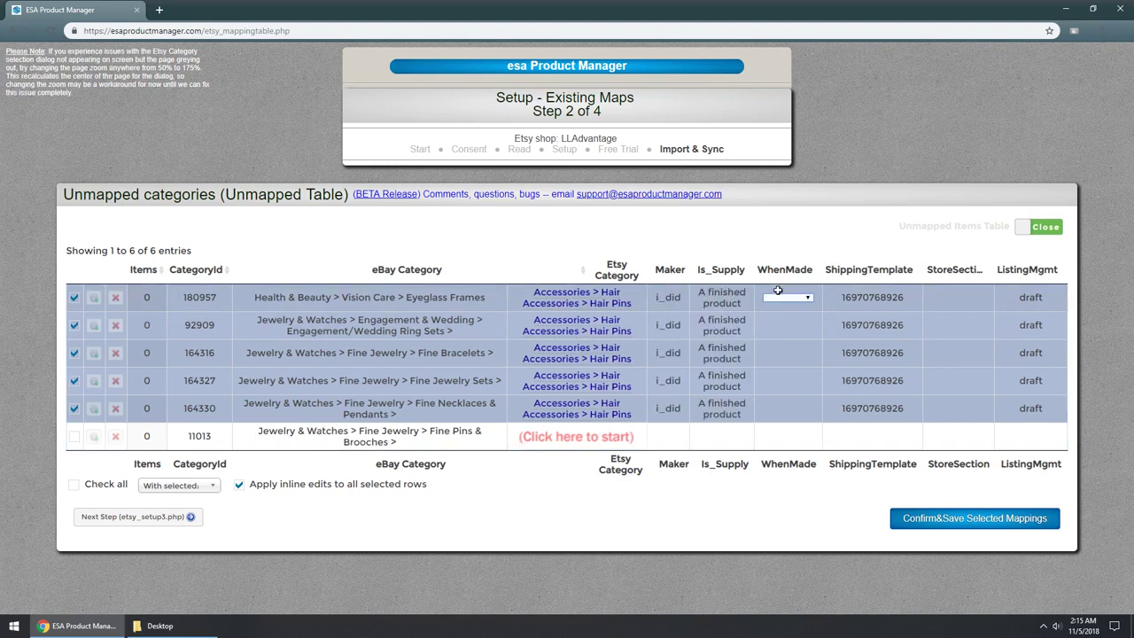
pyautogui.click(788, 298)
pyautogui.click(800, 304)
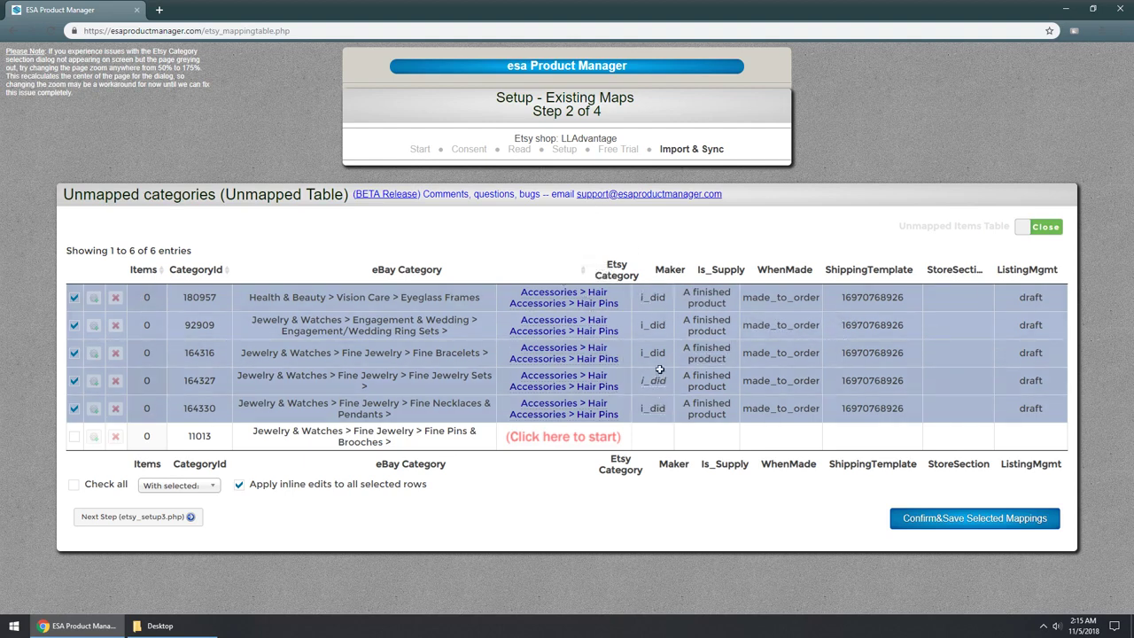
# Step: Set the StoreSection of the selected rows to jewelry, and confirm and save their mappings
pyautogui.click(965, 296)
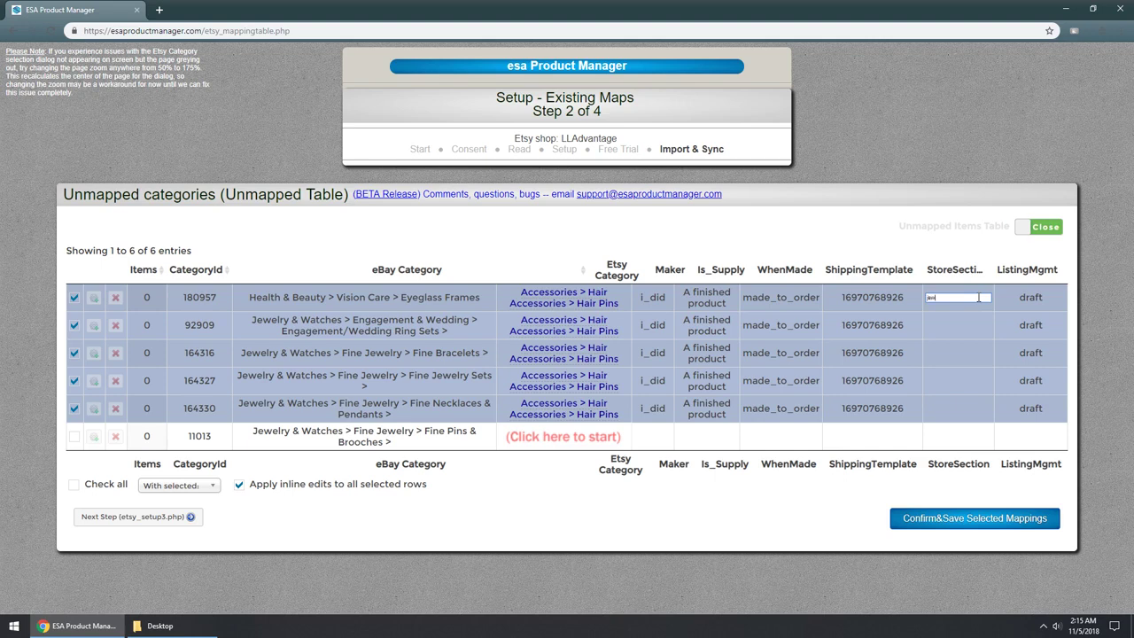
pyautogui.press('Return')
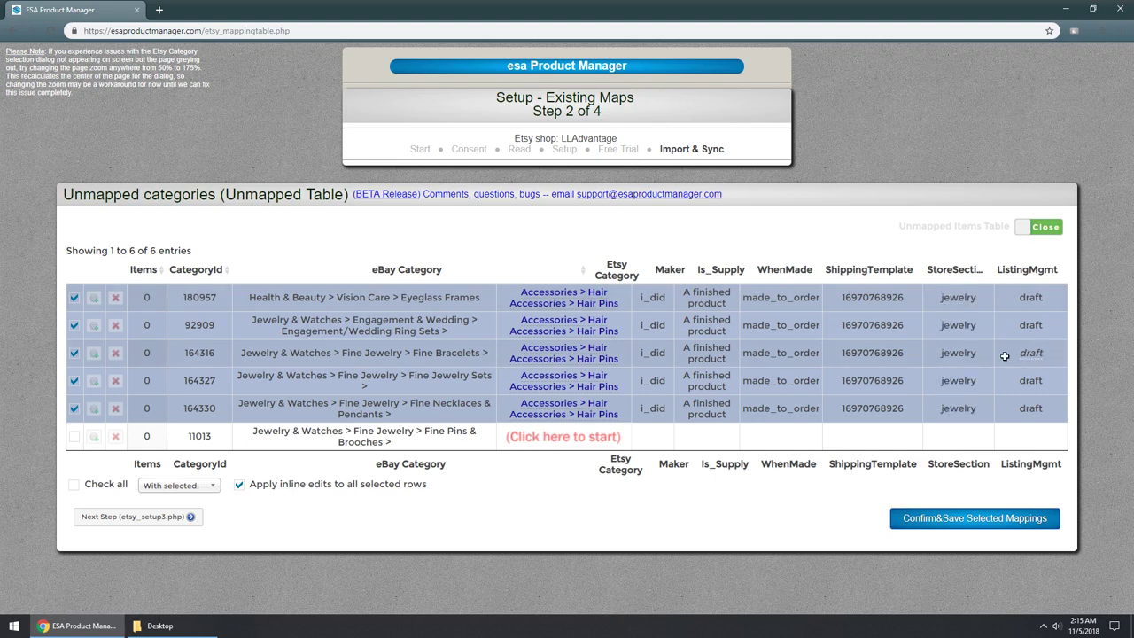
pyautogui.click(949, 519)
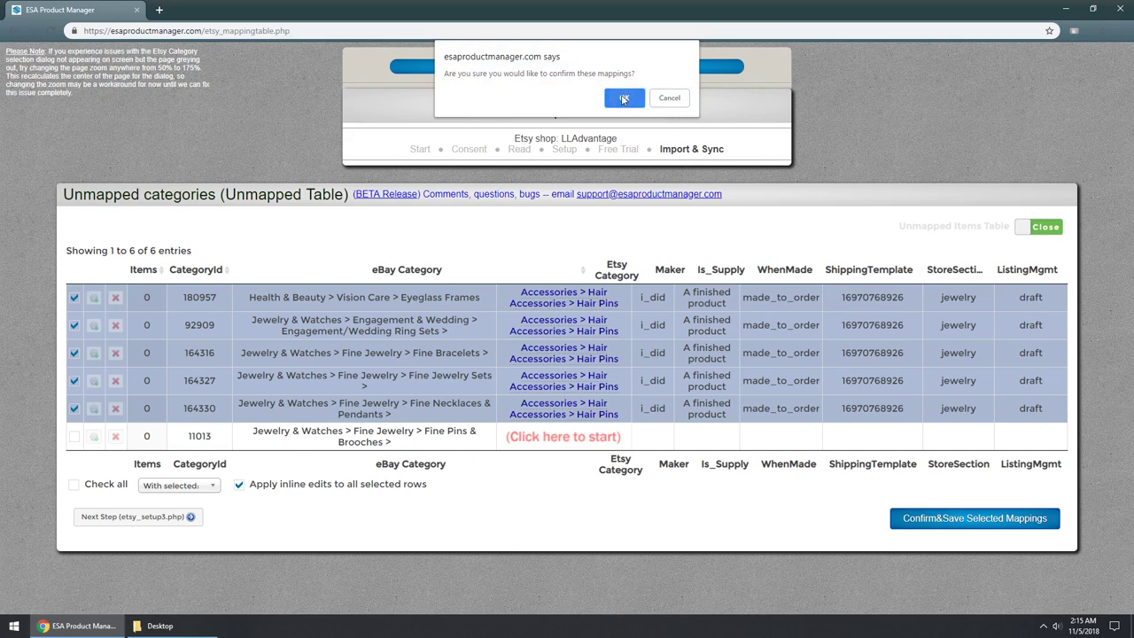
pyautogui.click(622, 96)
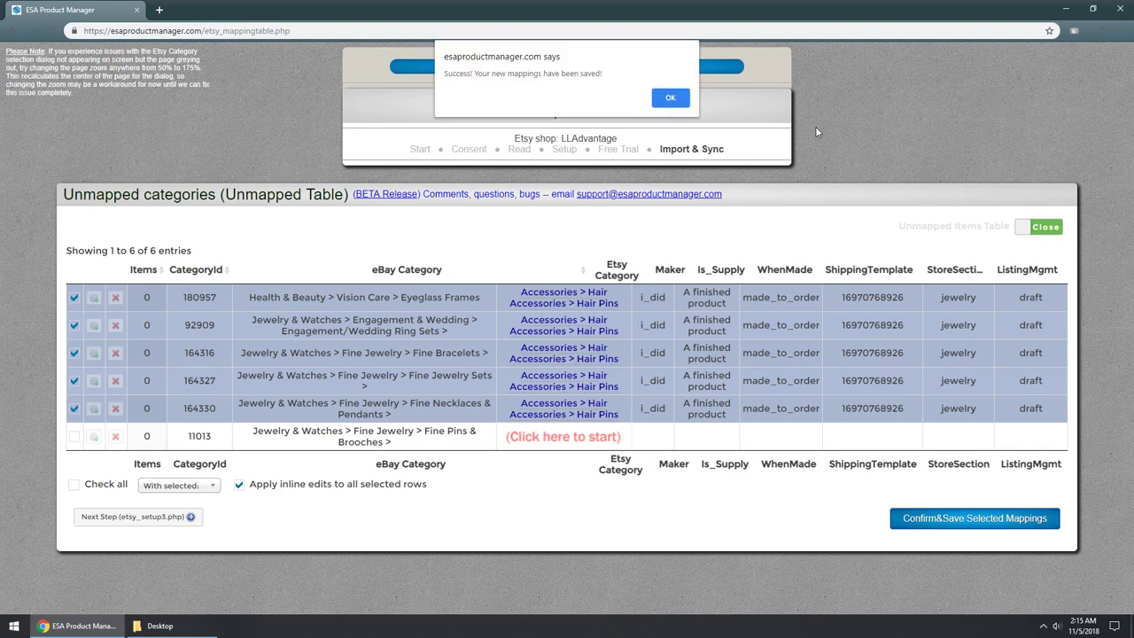
pyautogui.click(674, 98)
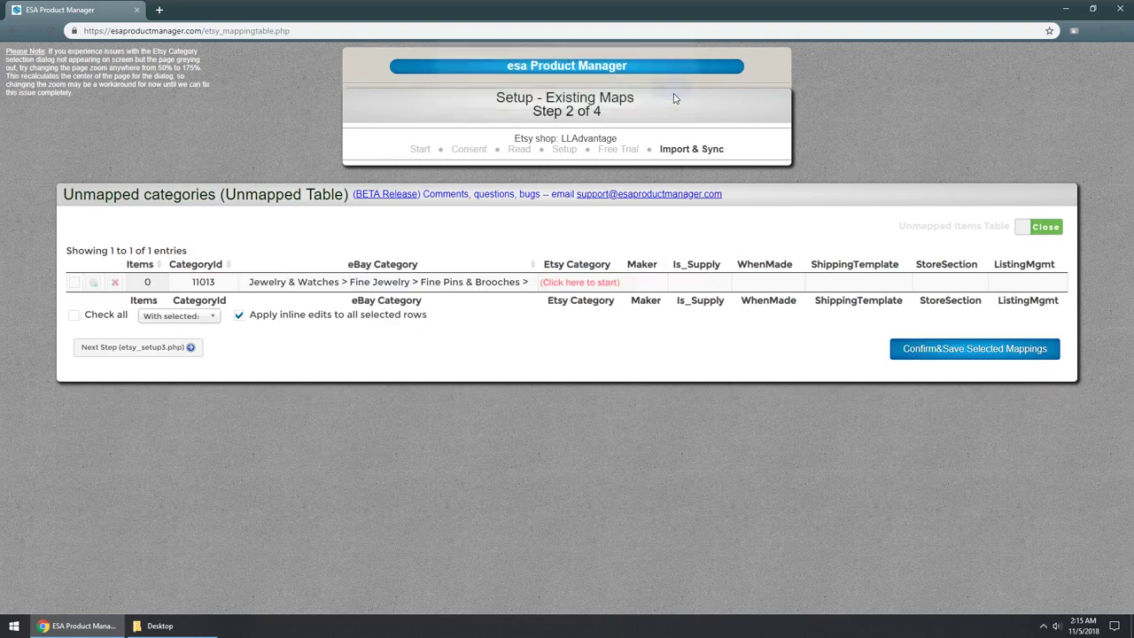
# Step: Select the Fine Pins & Brooches row and map it to Accessories > Bouquets & Corsages > Corsages
pyautogui.click(74, 282)
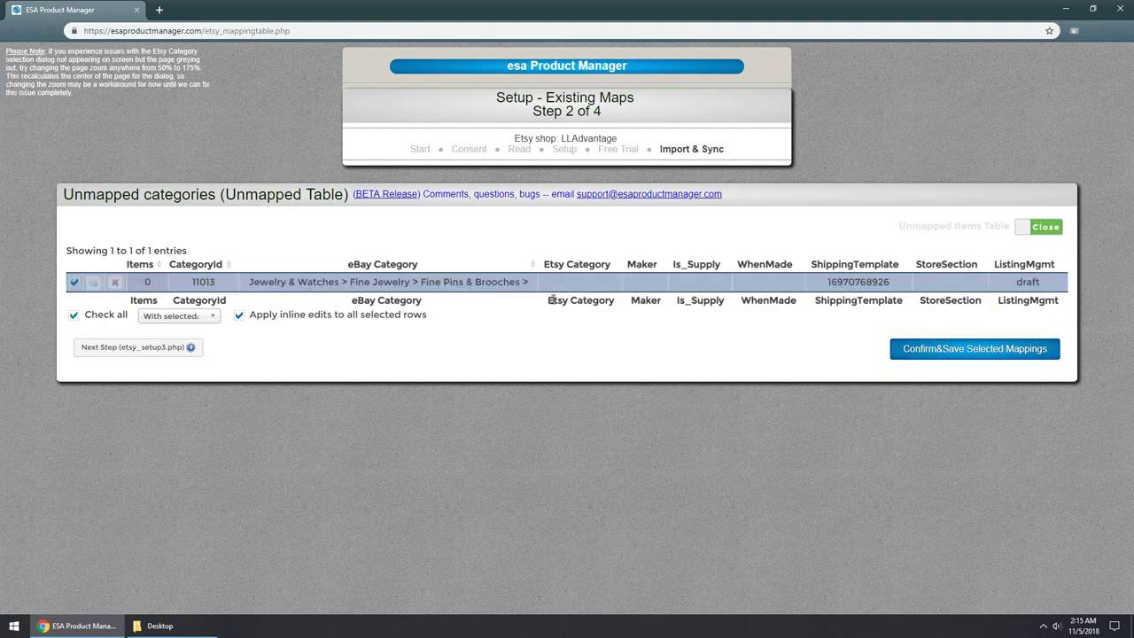
pyautogui.click(579, 282)
pyautogui.click(540, 304)
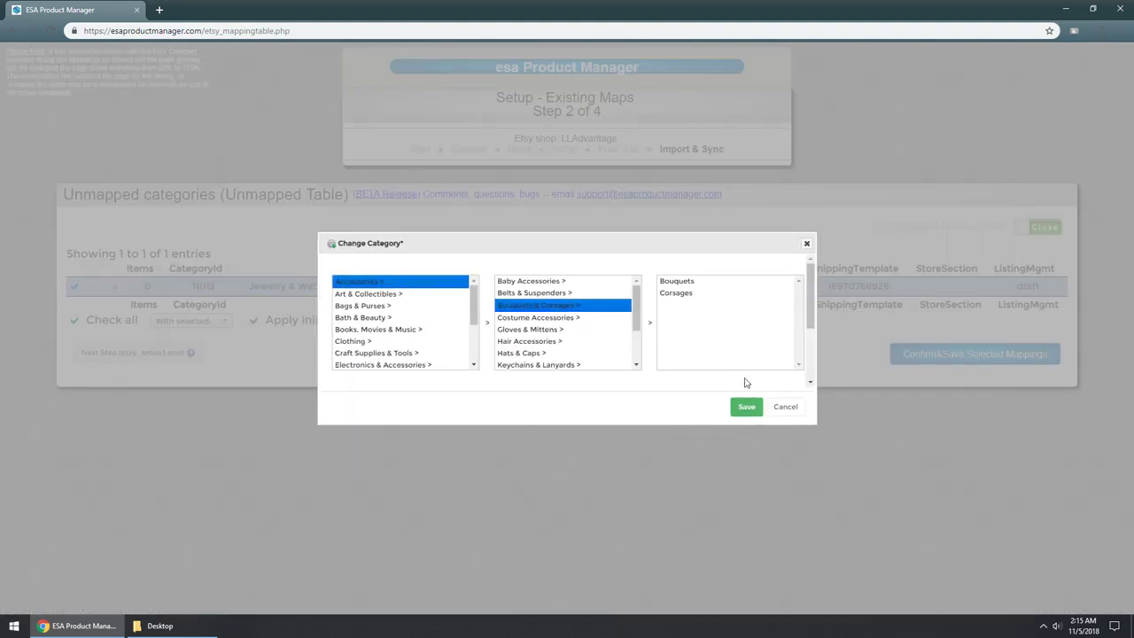
pyautogui.click(680, 293)
pyautogui.click(736, 318)
# Step: For Fine Pins & Brooches, set Maker to someone_else, Is_Supply to A supply or tool to make things, and WhenMade to 2010_2018
pyautogui.click(642, 296)
pyautogui.click(656, 299)
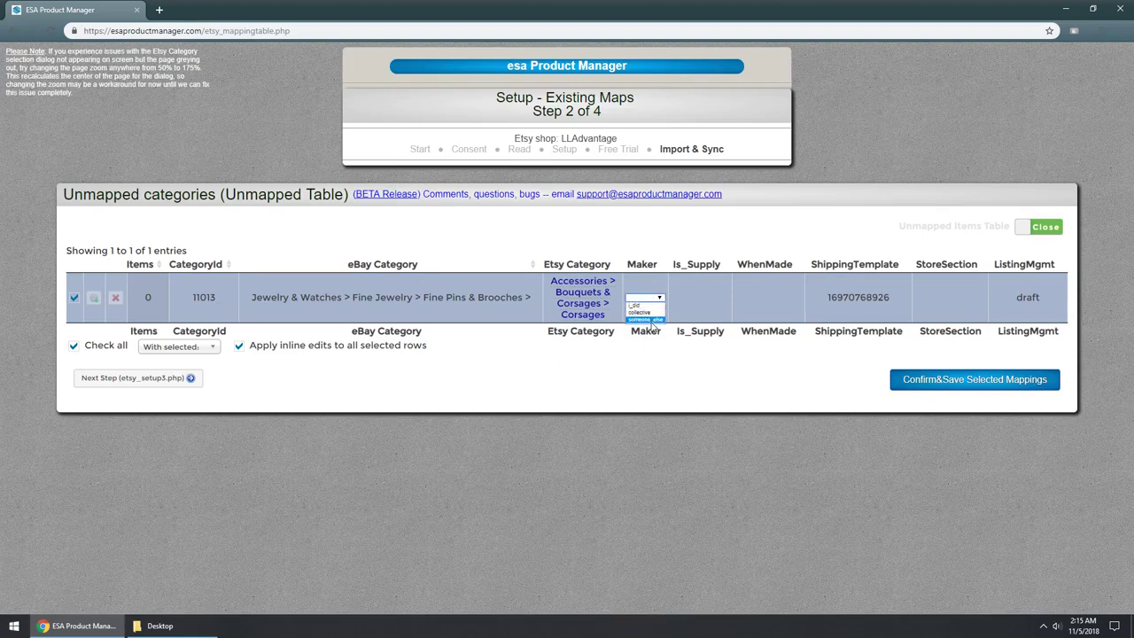
pyautogui.click(652, 320)
pyautogui.click(708, 301)
pyautogui.click(722, 299)
pyautogui.click(717, 313)
pyautogui.click(765, 299)
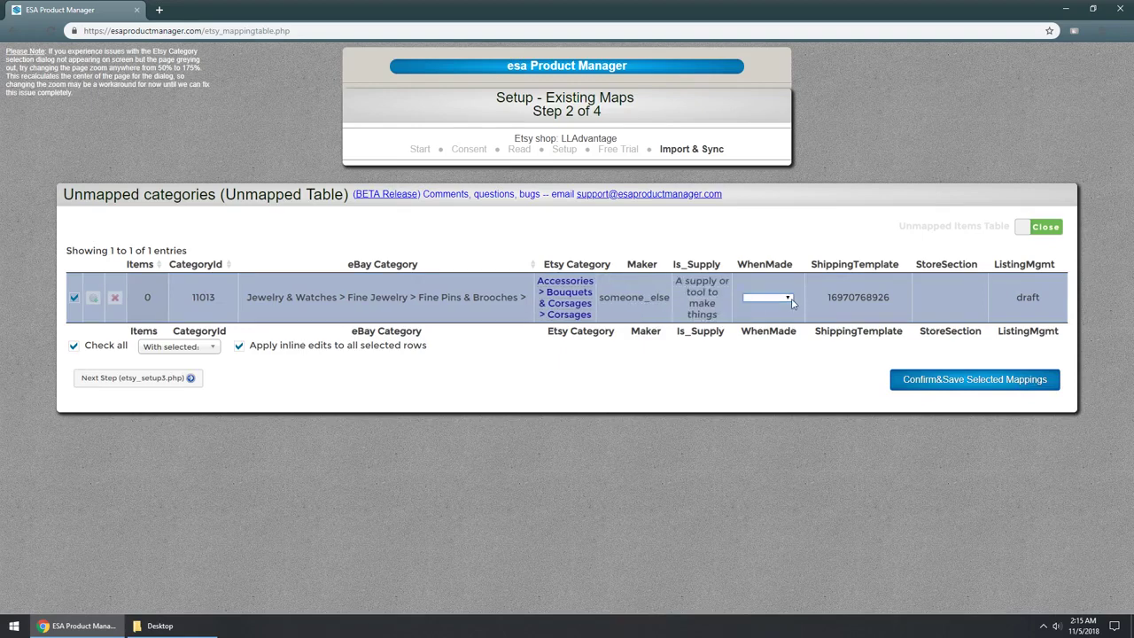
pyautogui.click(769, 298)
pyautogui.click(777, 313)
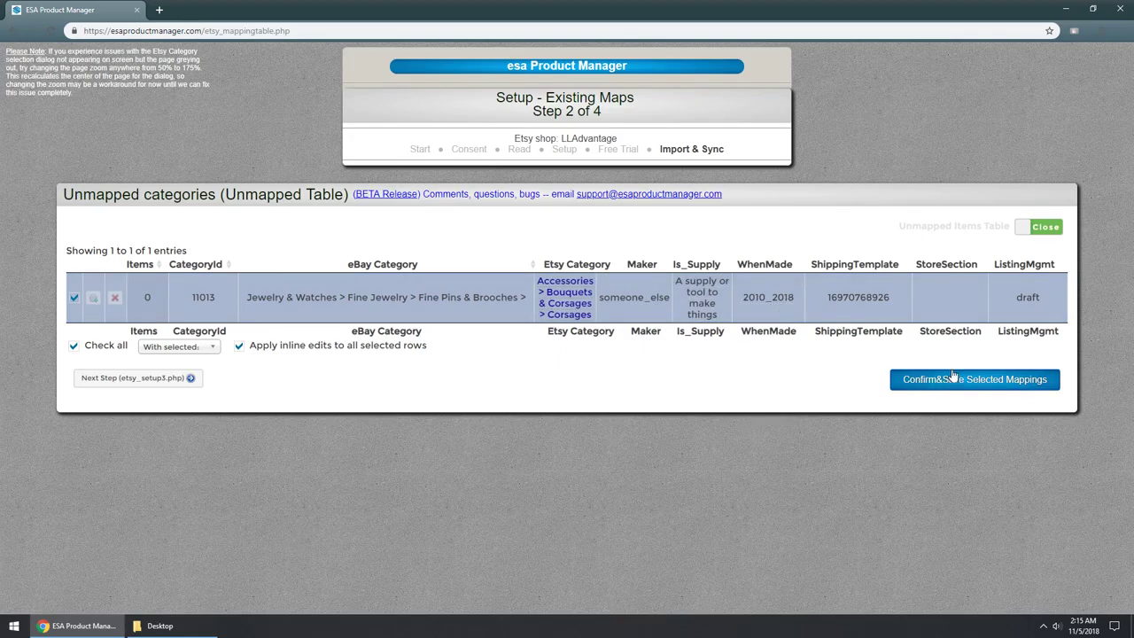
# Step: Set the StoreSection of Fine Pins & Brooches to reject, and confirm and save the mapping
pyautogui.click(957, 301)
pyautogui.write('reject')
pyautogui.press('Return')
pyautogui.click(1006, 381)
pyautogui.click(623, 99)
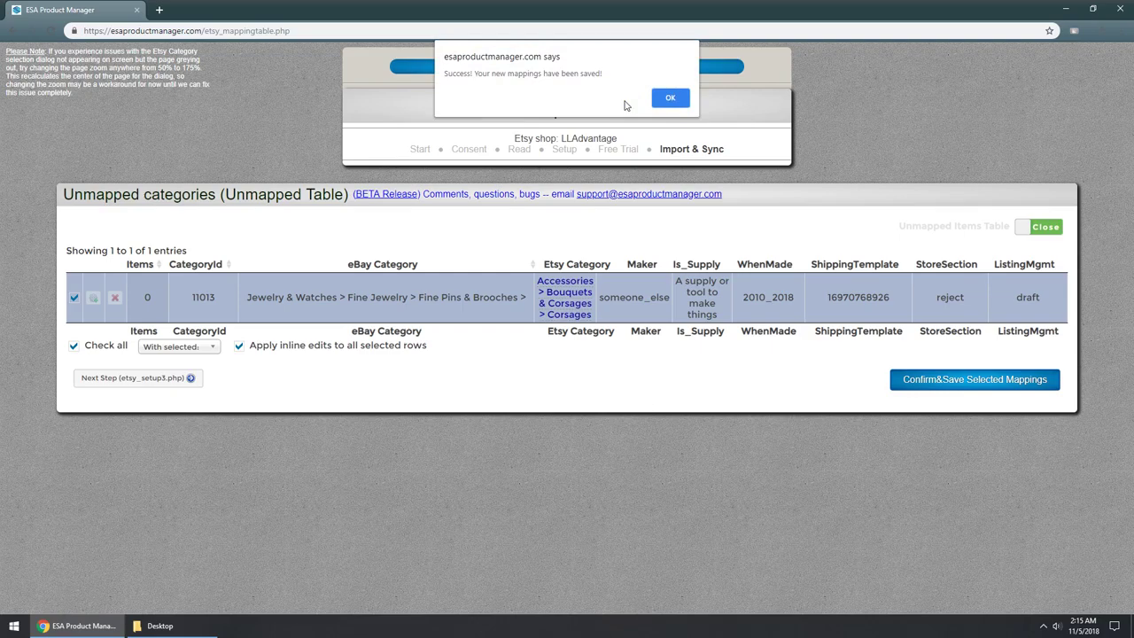
pyautogui.press('Return')
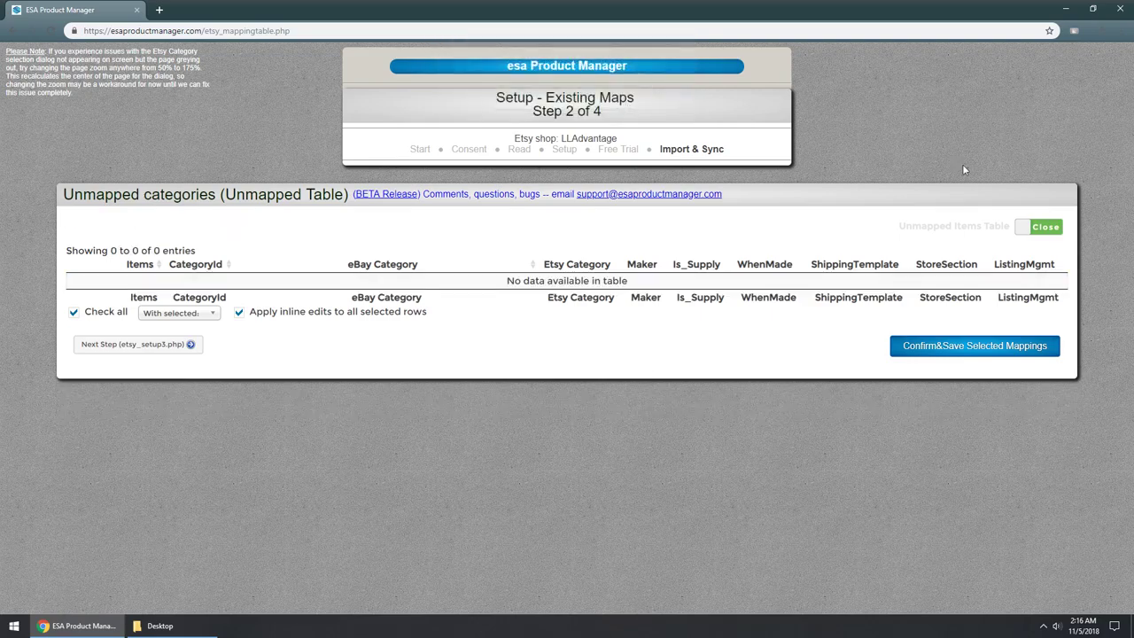
# Step: Open the existing maps, select the Jewelry Settings mapping (category 67710), delete it and confirm the deletion
pyautogui.click(1046, 233)
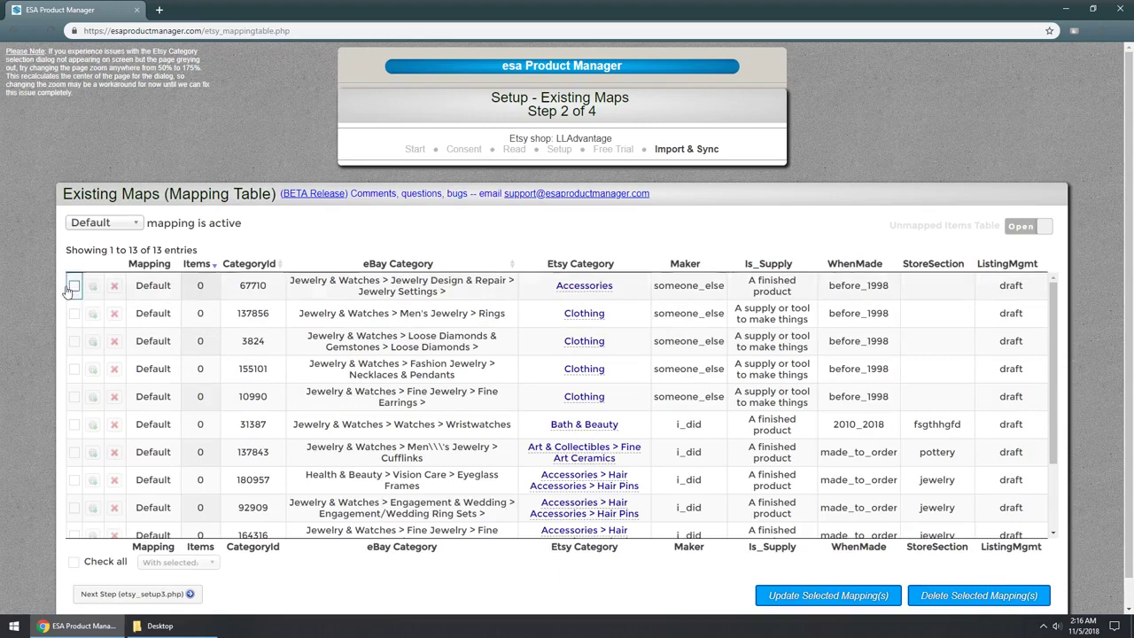
pyautogui.click(75, 286)
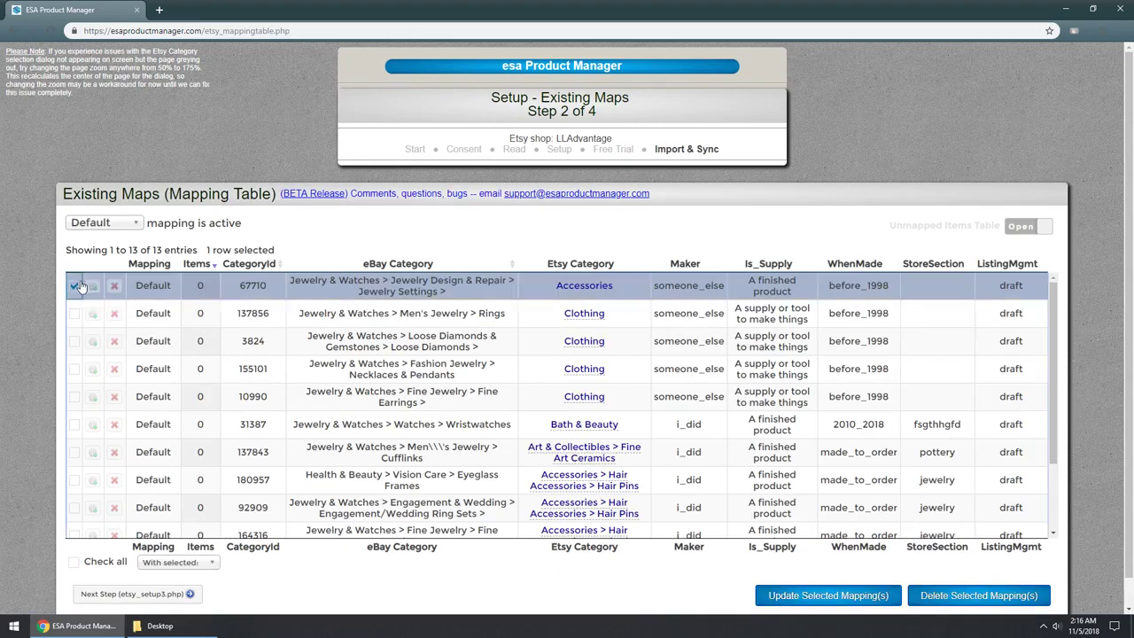
pyautogui.click(957, 600)
pyautogui.click(623, 95)
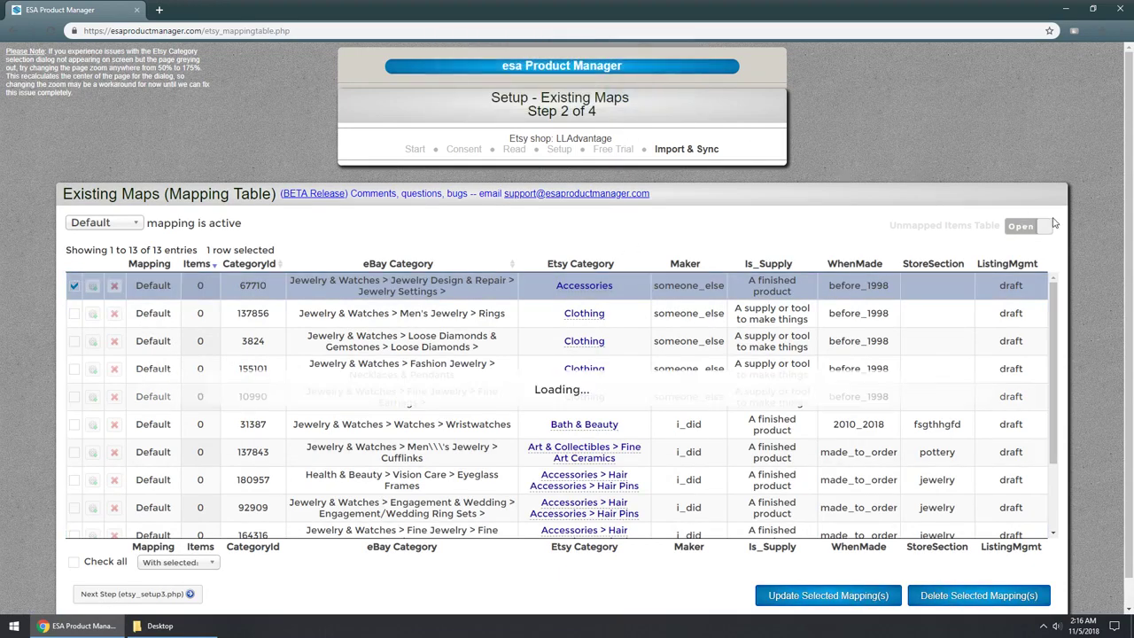
# Step: Open the unmapped categories table and map Jewelry Settings to Accessories > Costume Accessories > Costume Weapons
pyautogui.click(1038, 227)
pyautogui.click(595, 283)
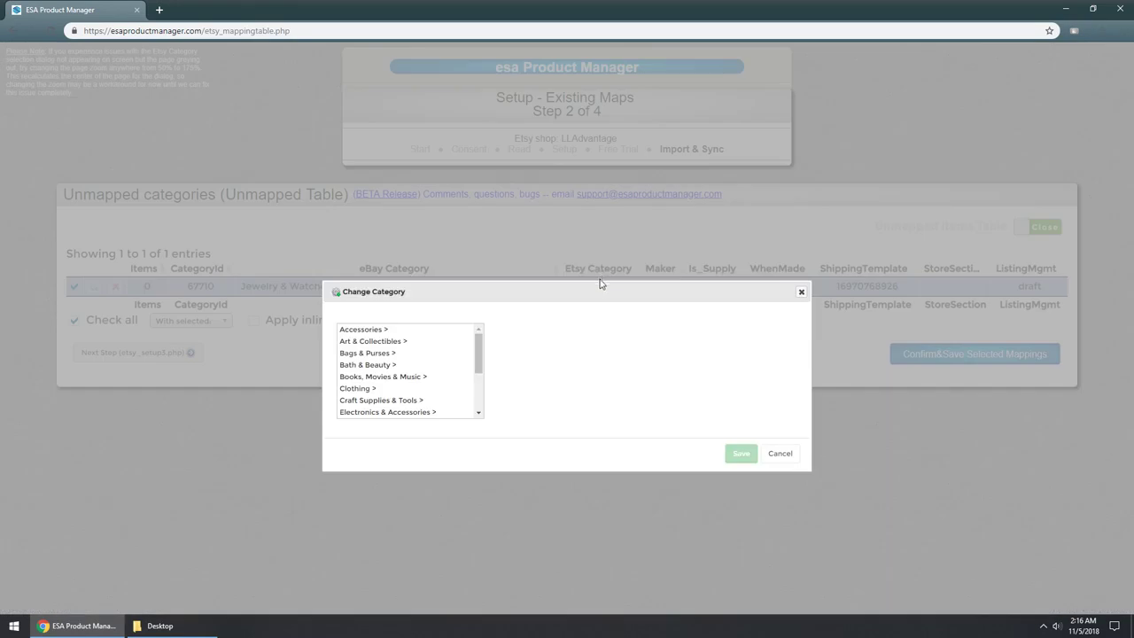
pyautogui.click(696, 324)
pyautogui.click(742, 319)
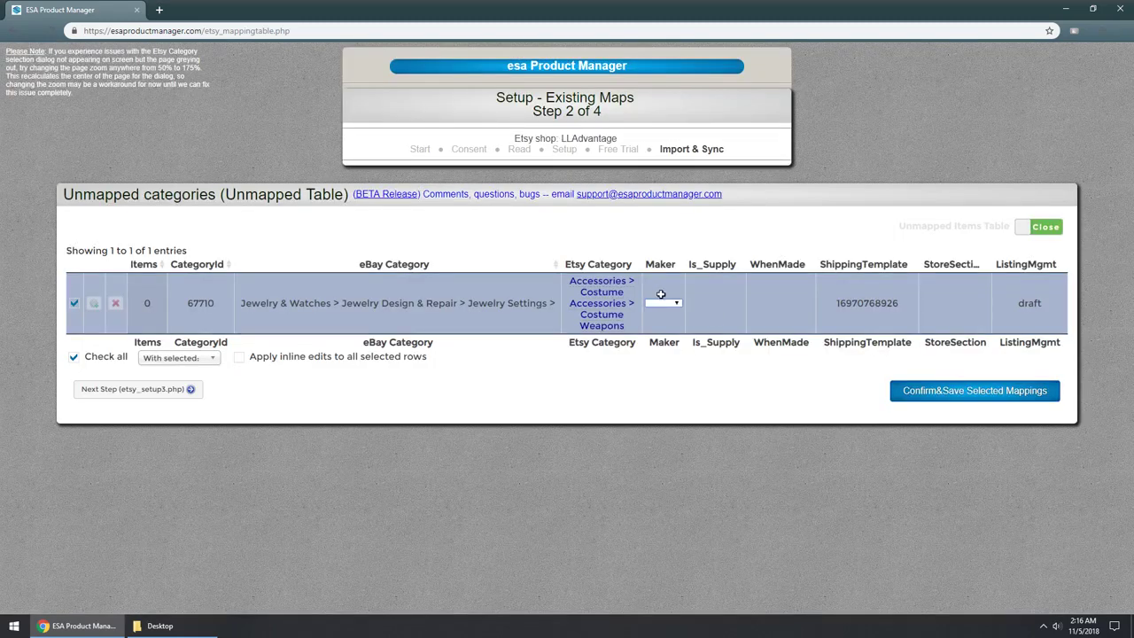
# Step: For Jewelry Settings, set Maker to someone_else, Is_Supply to A finished product, and WhenMade to 2010_2018
pyautogui.click(663, 302)
pyautogui.click(666, 325)
pyautogui.click(714, 303)
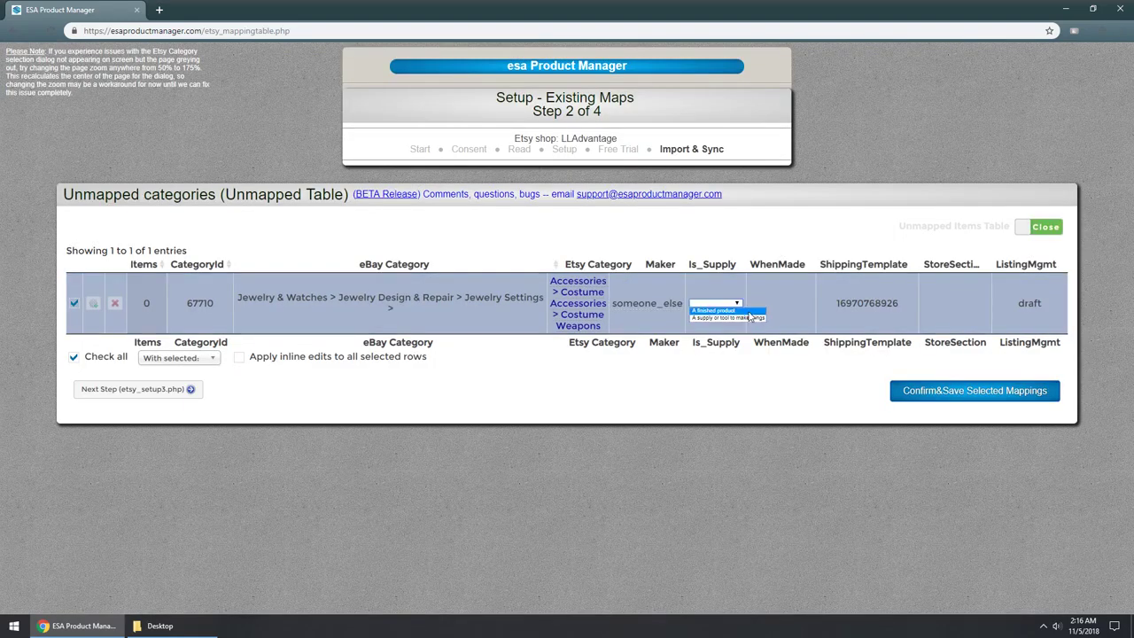
pyautogui.click(728, 311)
pyautogui.click(791, 303)
pyautogui.click(793, 318)
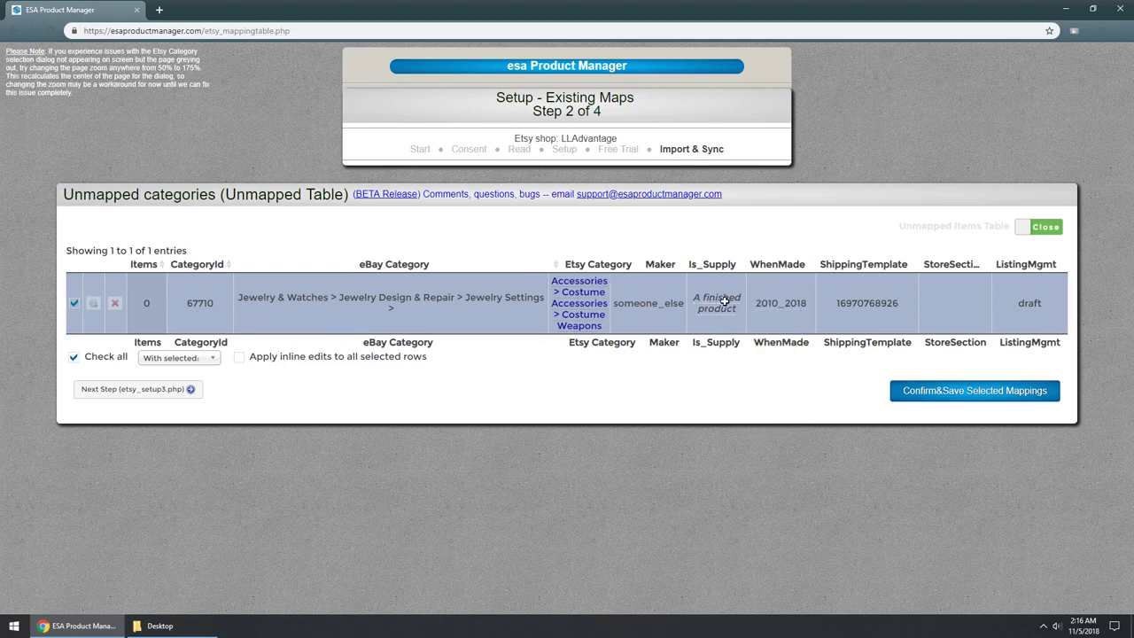
pyautogui.click(721, 303)
pyautogui.click(788, 303)
pyautogui.click(787, 304)
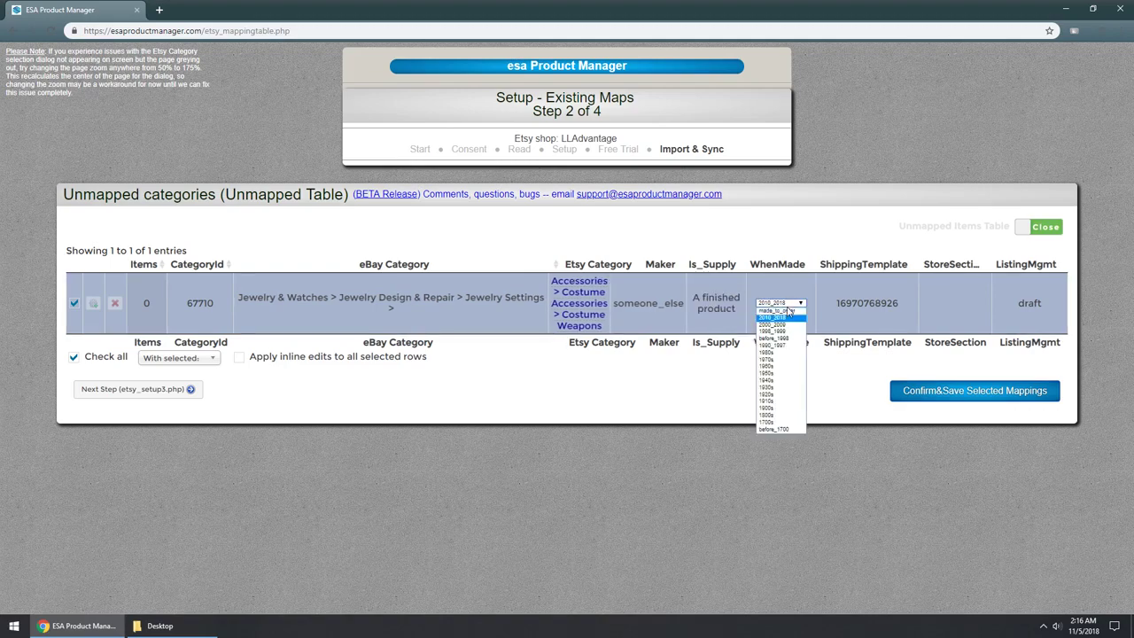
pyautogui.click(783, 318)
# Step: Try to confirm and save the Jewelry Settings mapping with Is_Supply as A finished product
pyautogui.click(967, 394)
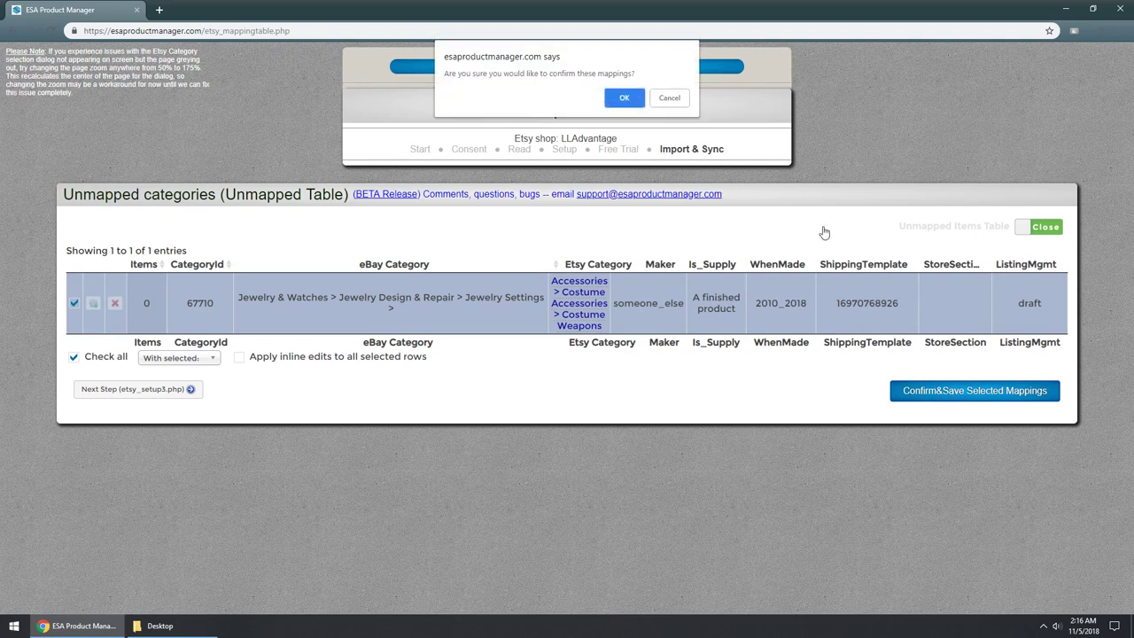
pyautogui.click(624, 99)
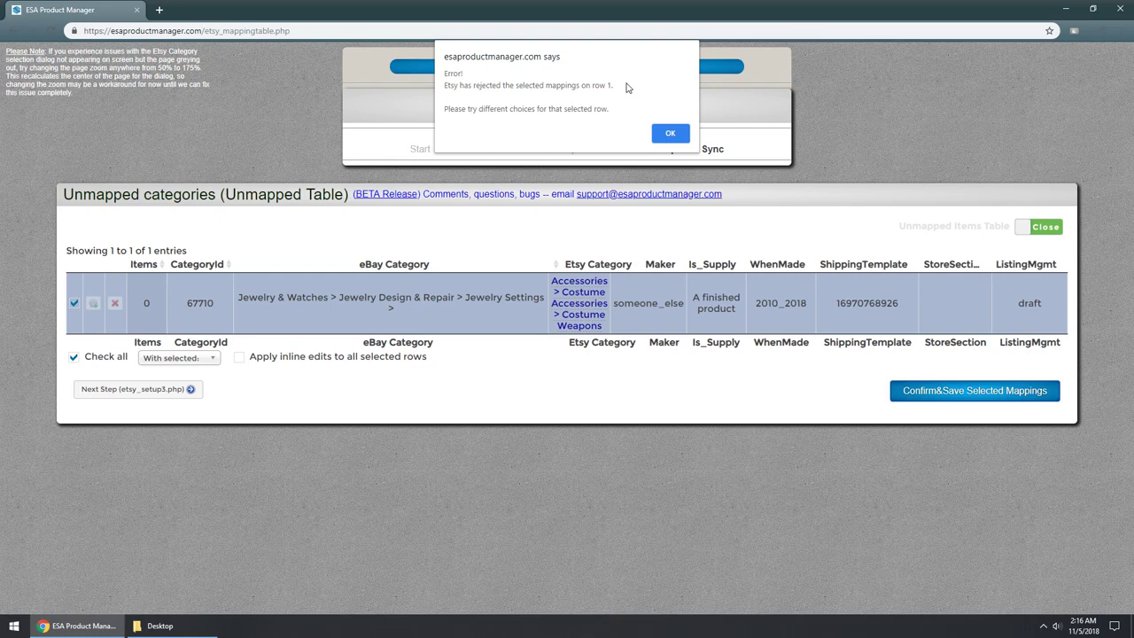
pyautogui.press('Return')
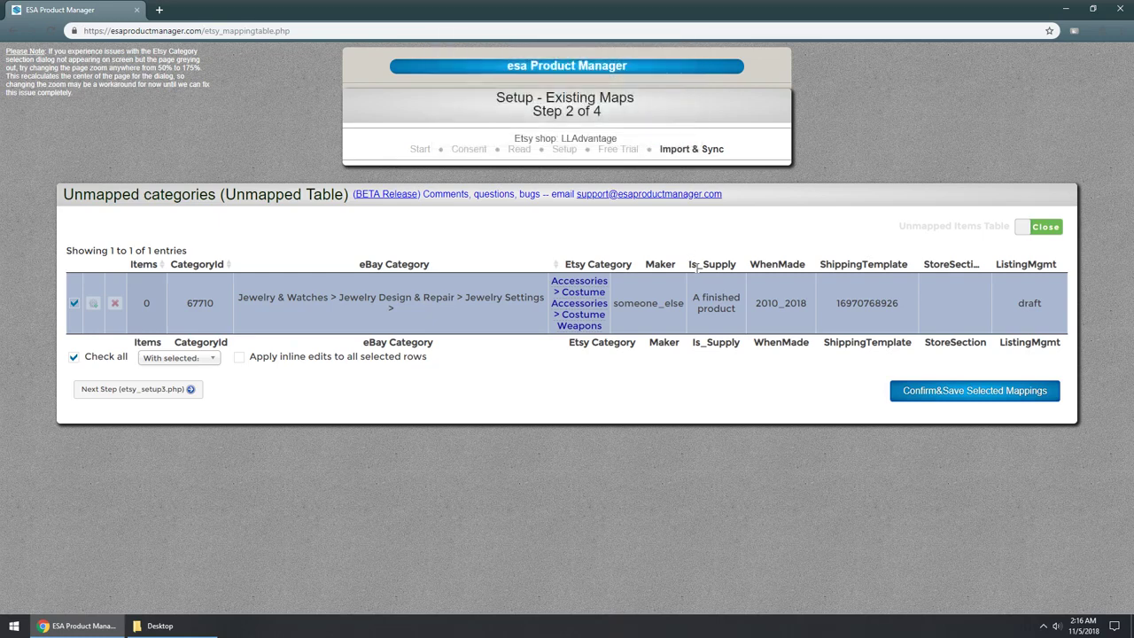
# Step: Set Is_Supply of Jewelry Settings to A supply or tool to make things, and confirm and save the mapping
pyautogui.click(715, 304)
pyautogui.click(716, 304)
pyautogui.click(720, 320)
pyautogui.click(952, 390)
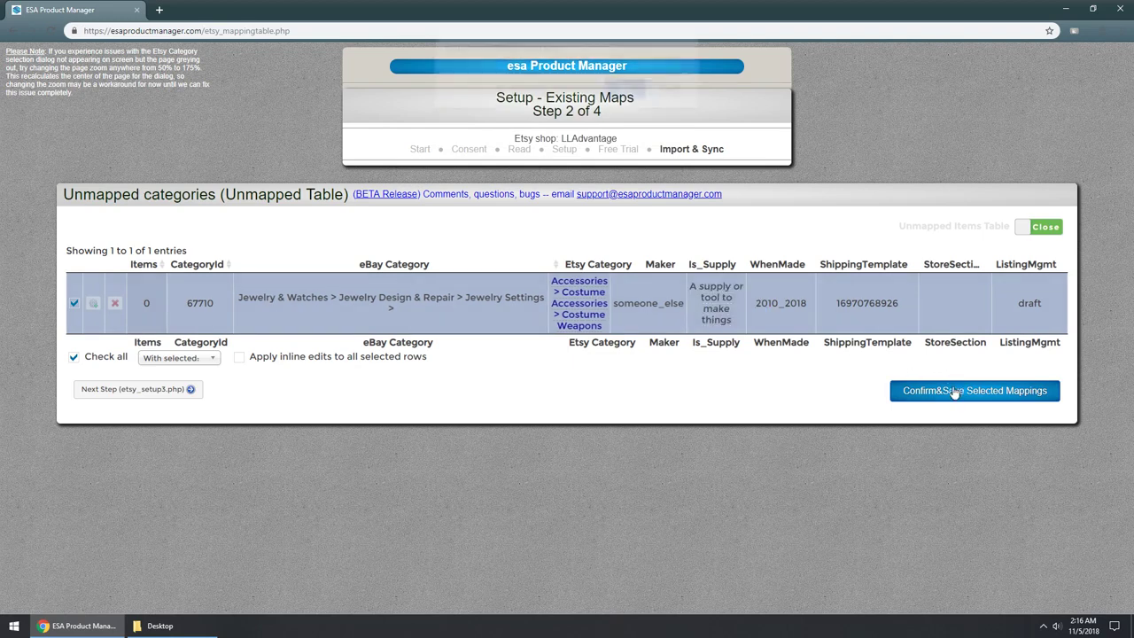
pyautogui.click(631, 103)
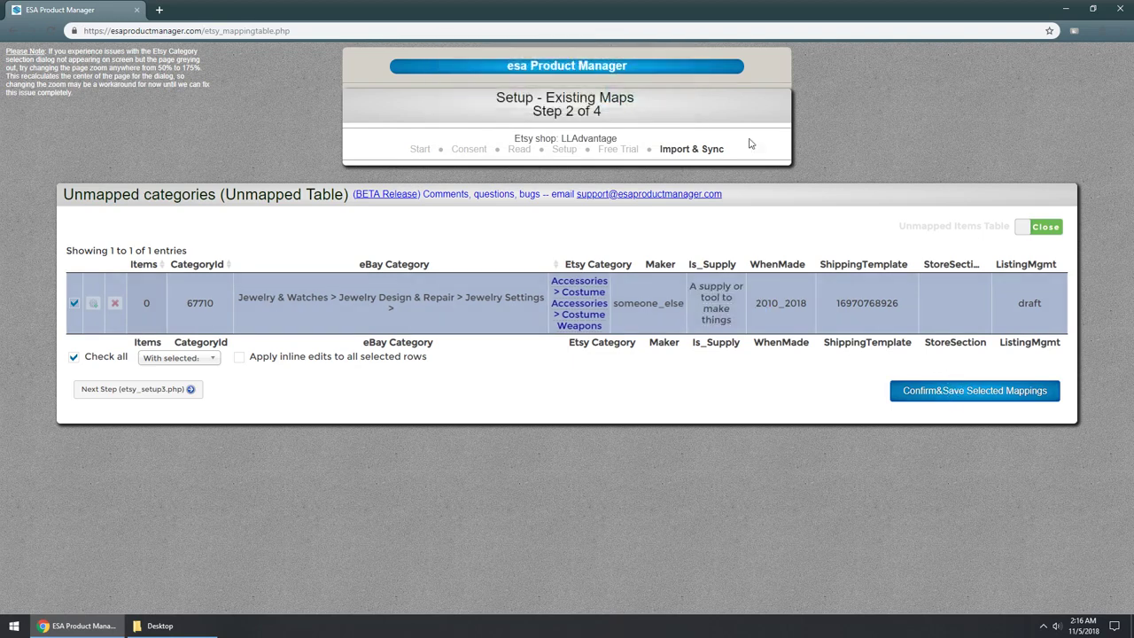
pyautogui.click(666, 102)
# Step: Return to the existing maps, view the Store mapping, and switch the active mapping back to Default
pyautogui.click(1044, 227)
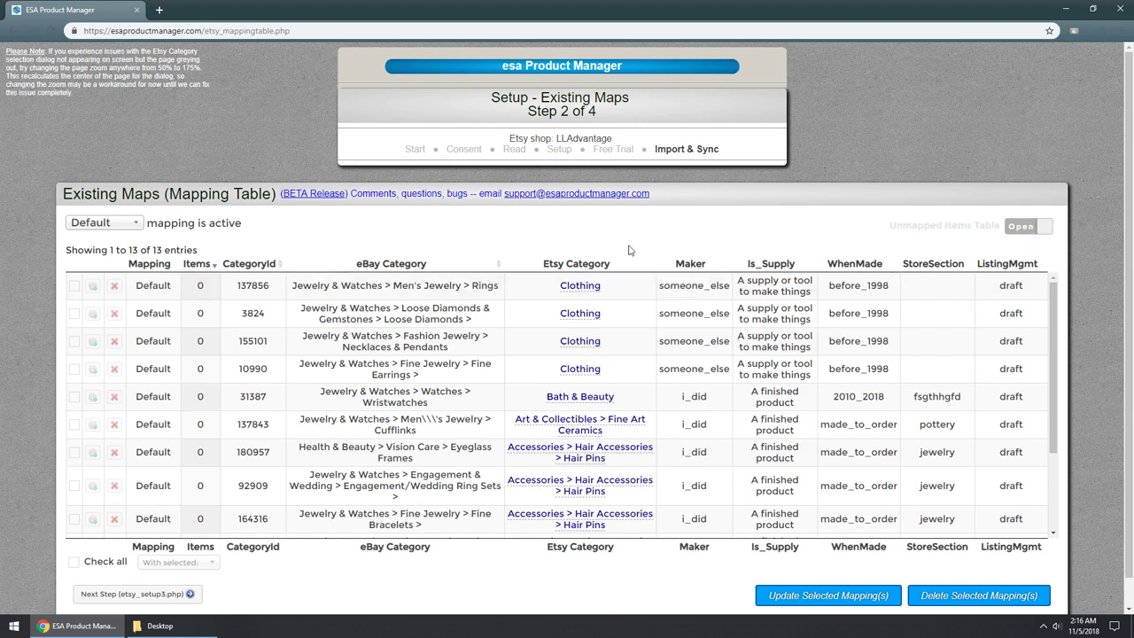
pyautogui.click(110, 223)
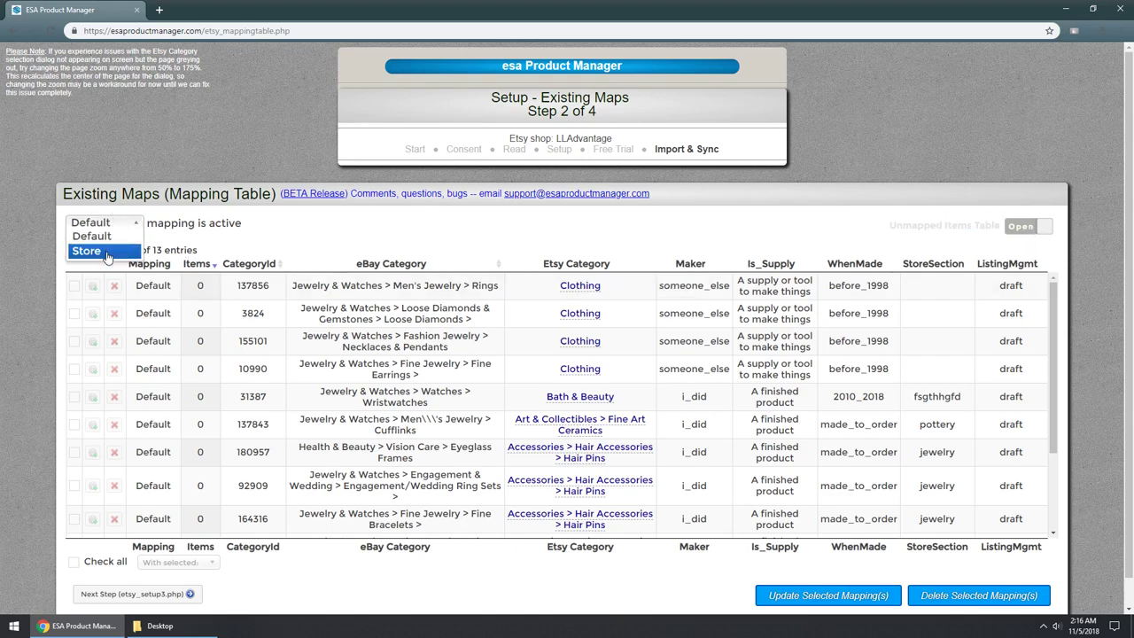
pyautogui.click(106, 253)
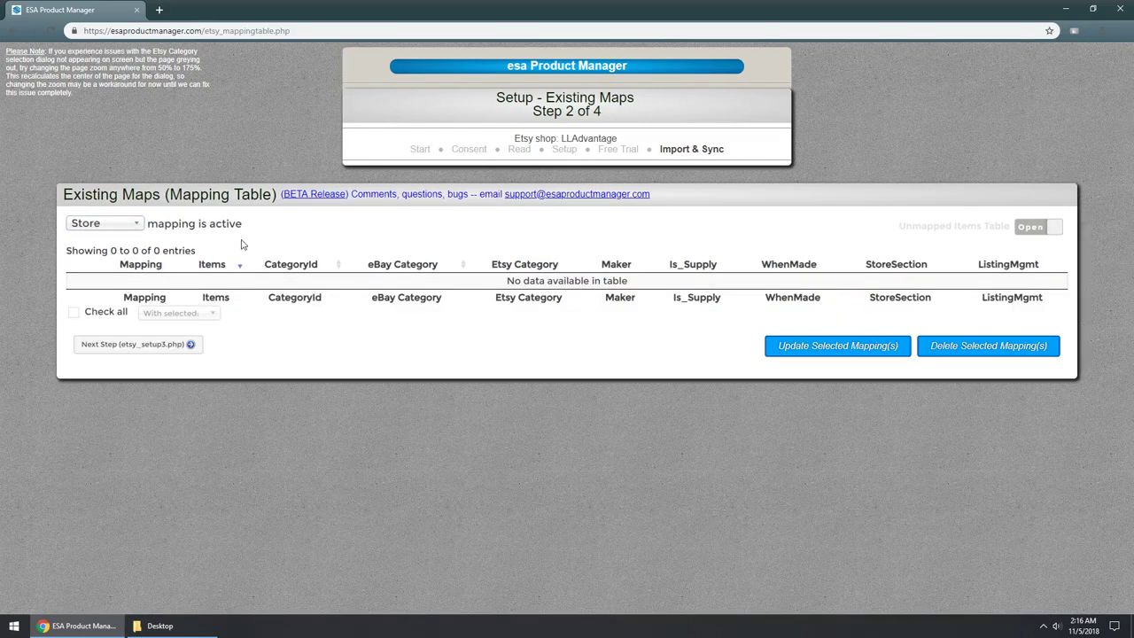
pyautogui.click(114, 224)
pyautogui.click(109, 237)
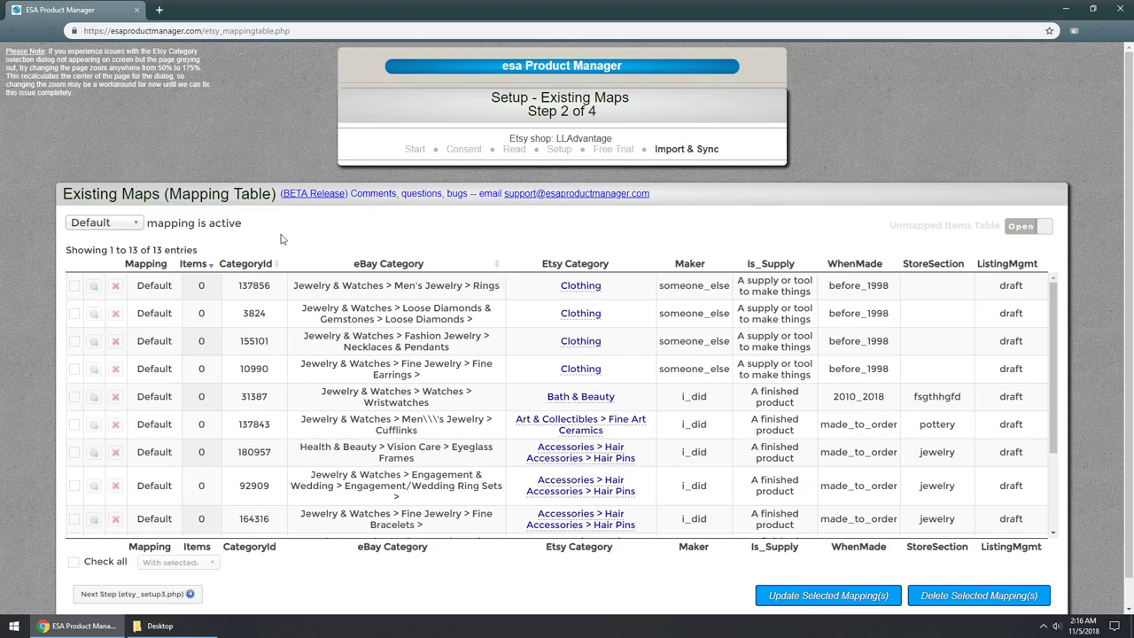
pyautogui.click(110, 222)
pyautogui.click(202, 225)
# Step: Select the existing Jewelry Settings mapping and change its Etsy category to Bath & Beauty > Fragrances
pyautogui.scroll(-1, 118, 222)
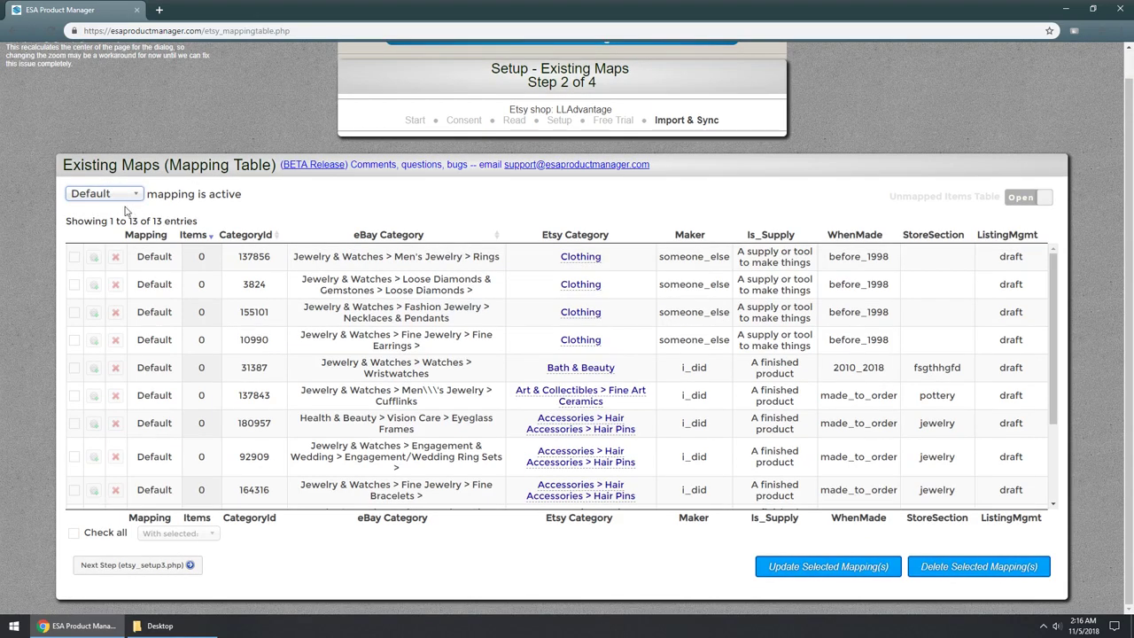
pyautogui.scroll(-2, 443, 390)
pyautogui.scroll(2, 449, 386)
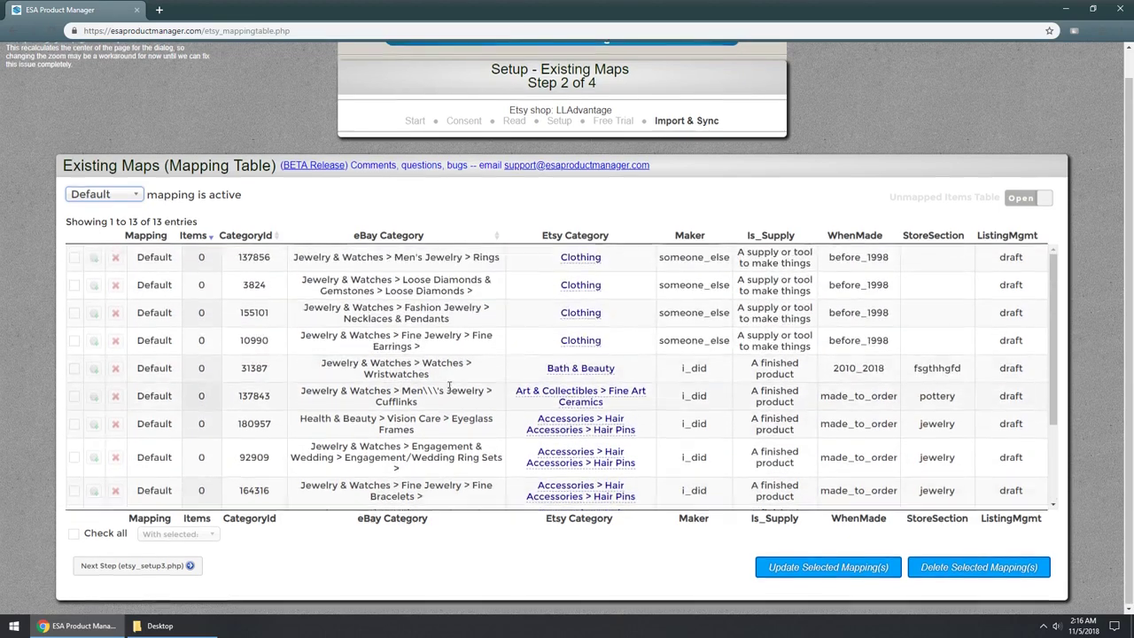
pyautogui.scroll(1, 449, 386)
pyautogui.scroll(-3, 449, 385)
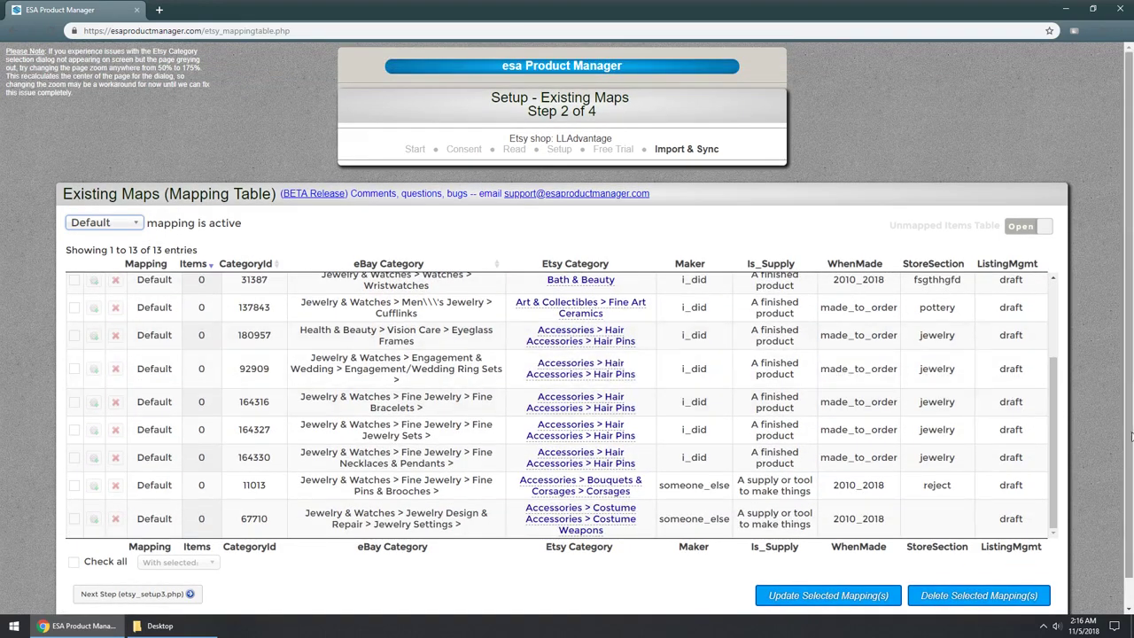
pyautogui.scroll(-1, 1067, 423)
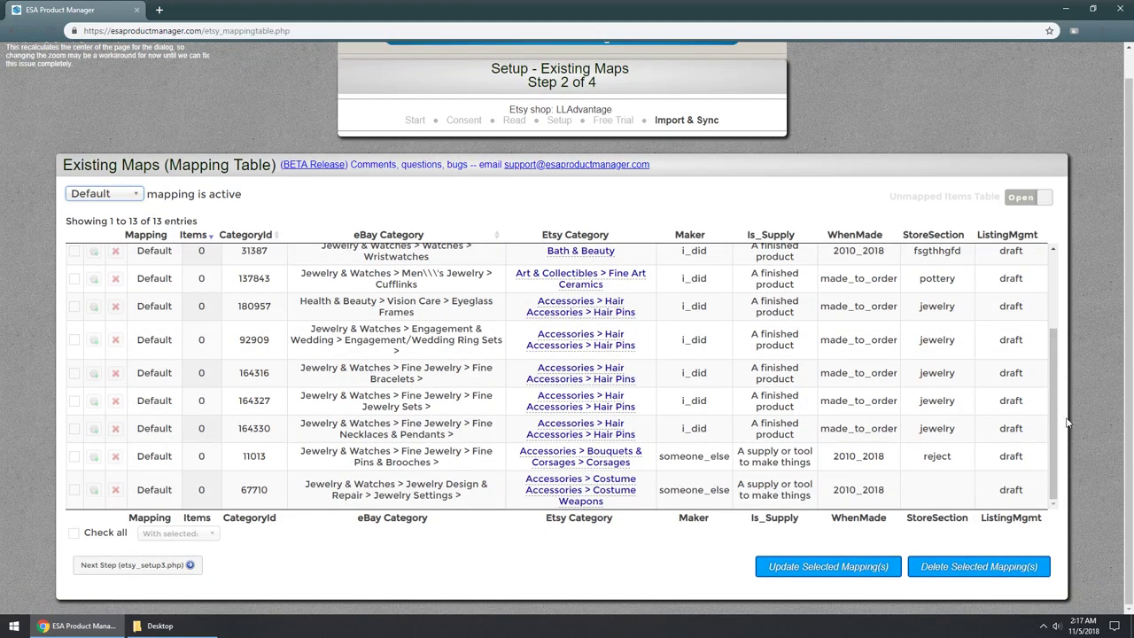
pyautogui.click(74, 488)
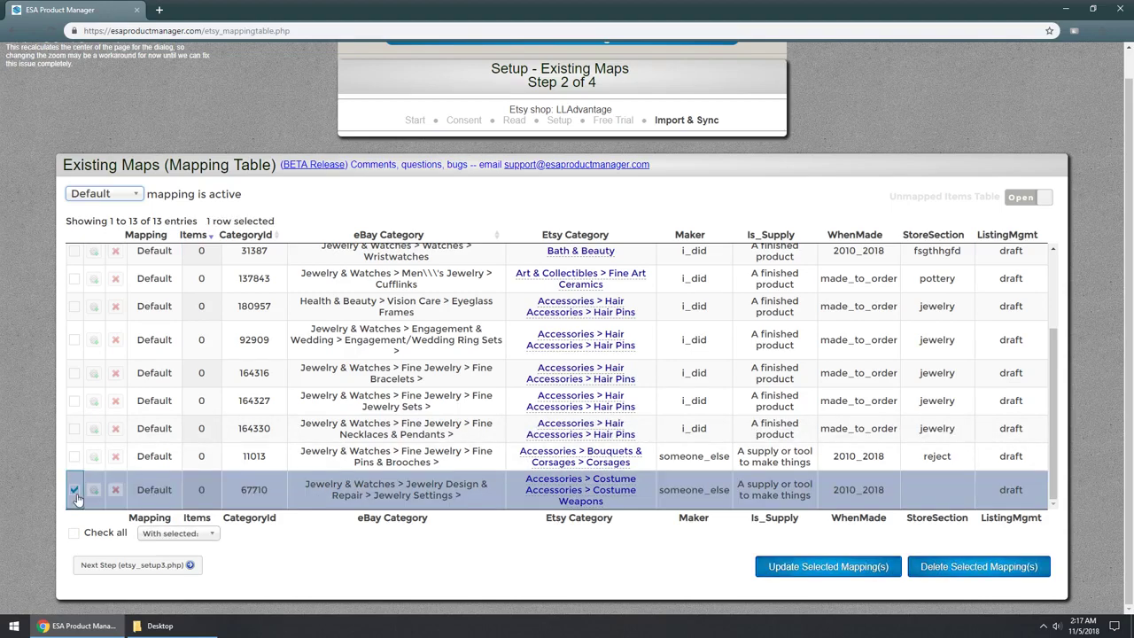
pyautogui.click(604, 496)
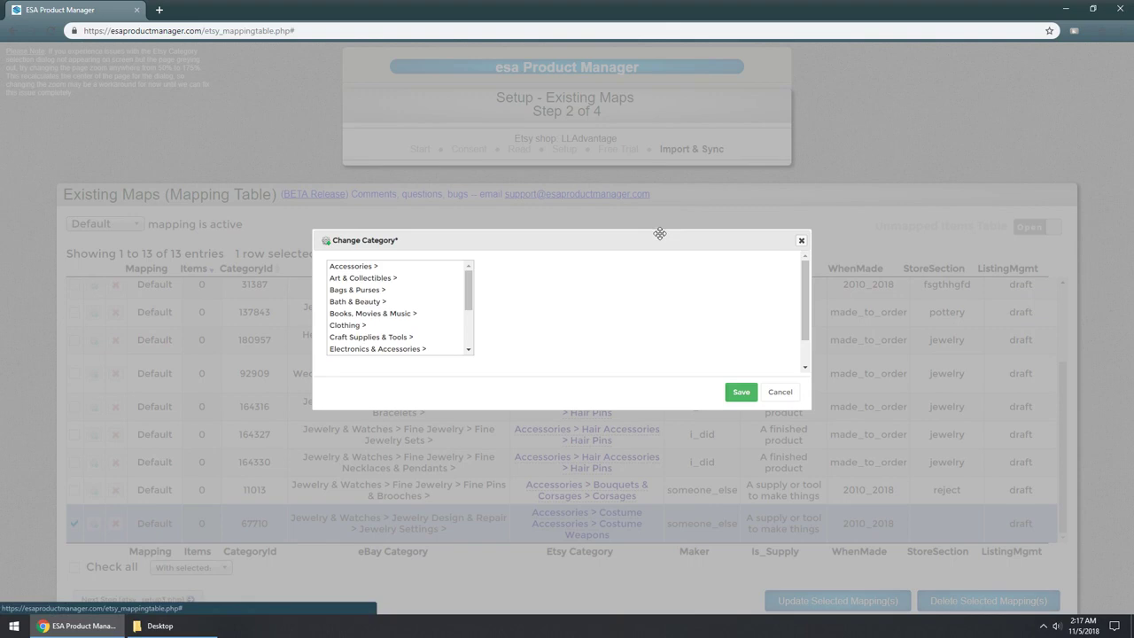
pyautogui.click(412, 303)
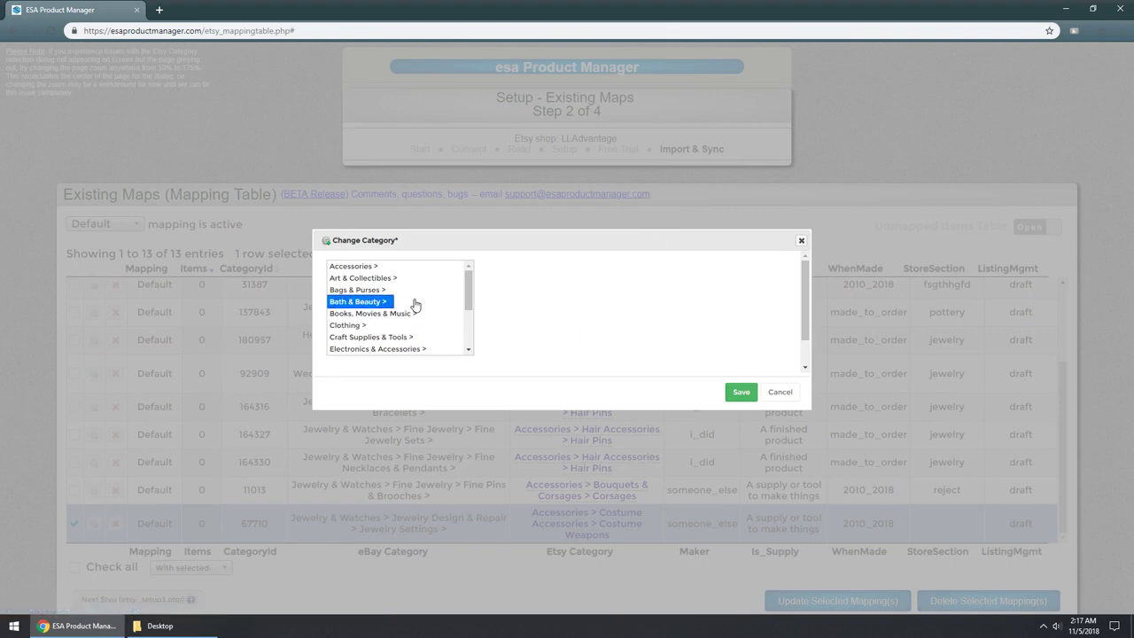
pyautogui.click(556, 301)
pyautogui.click(730, 316)
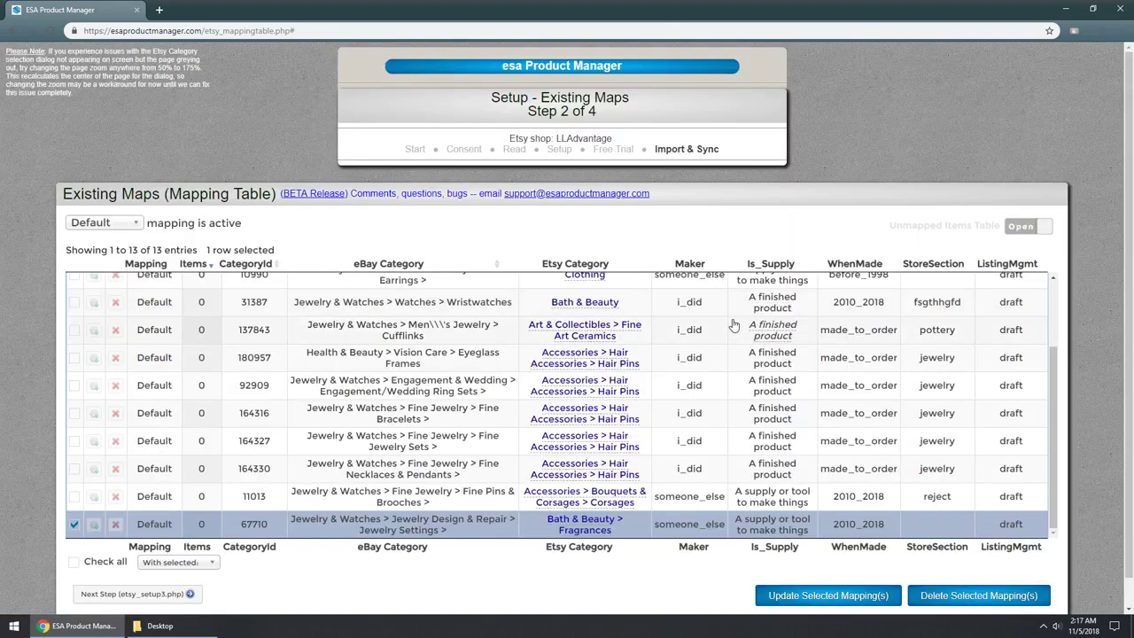
# Step: Set Maker to i_did and WhenMade to 1950s for the existing Jewelry Settings mapping
pyautogui.doubleClick(703, 523)
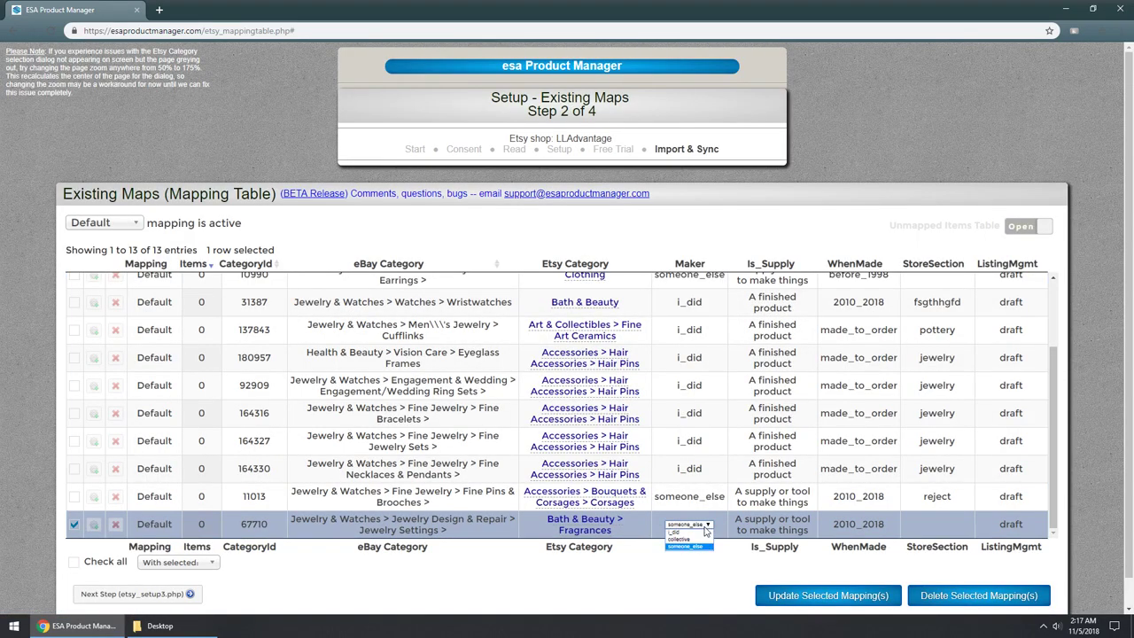
pyautogui.click(696, 534)
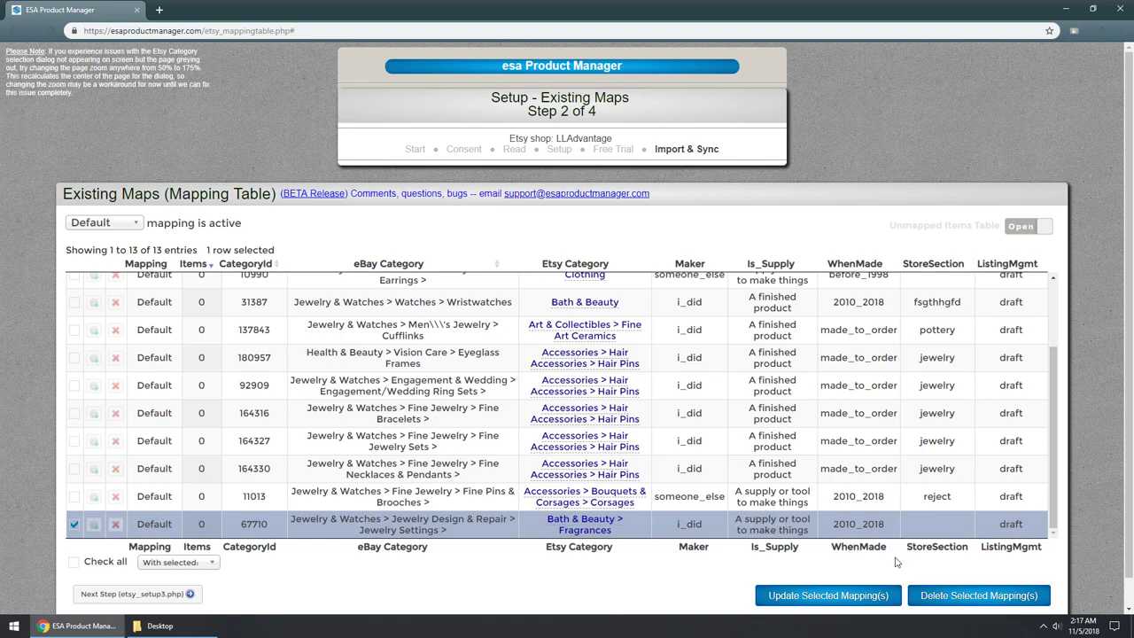
pyautogui.scroll(-1, 895, 561)
pyautogui.doubleClick(862, 498)
pyautogui.click(857, 434)
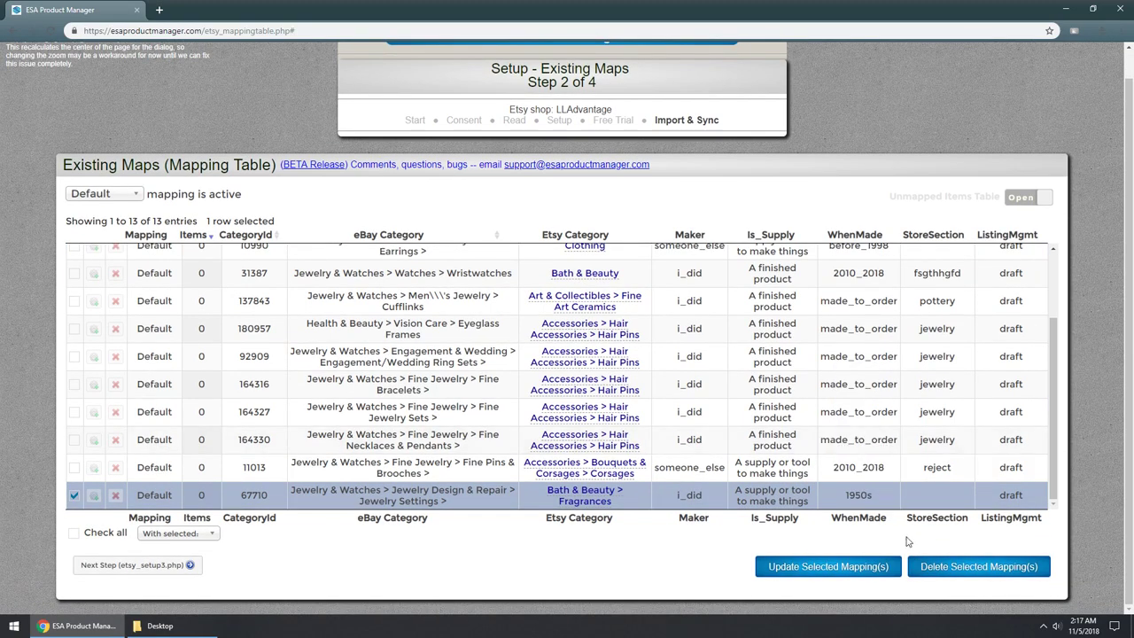
# Step: Update the selected Jewelry Settings mapping, confirm the update, and review its saved row in the mapping table
pyautogui.click(797, 569)
pyautogui.click(613, 103)
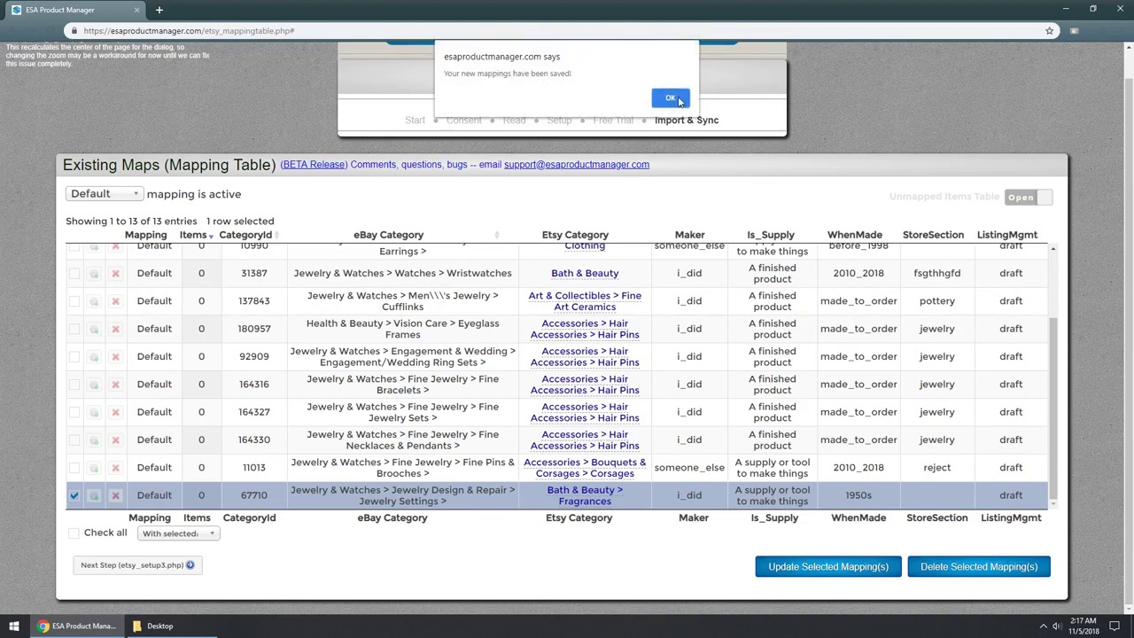
pyautogui.click(670, 99)
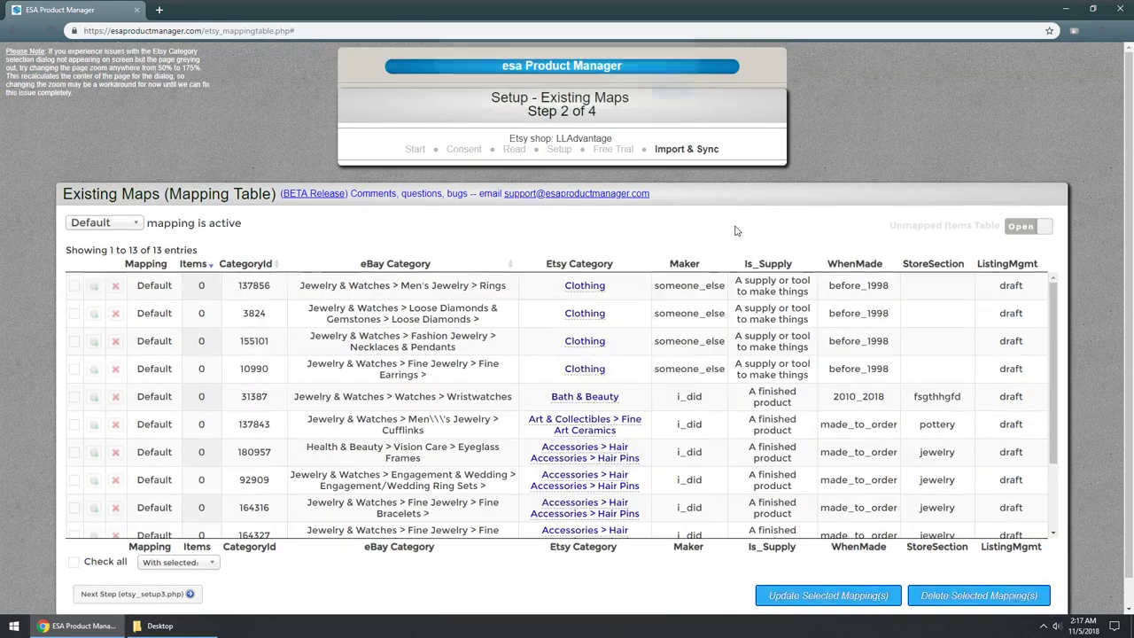
pyautogui.scroll(-3, 1052, 426)
pyautogui.scroll(-1, 1053, 426)
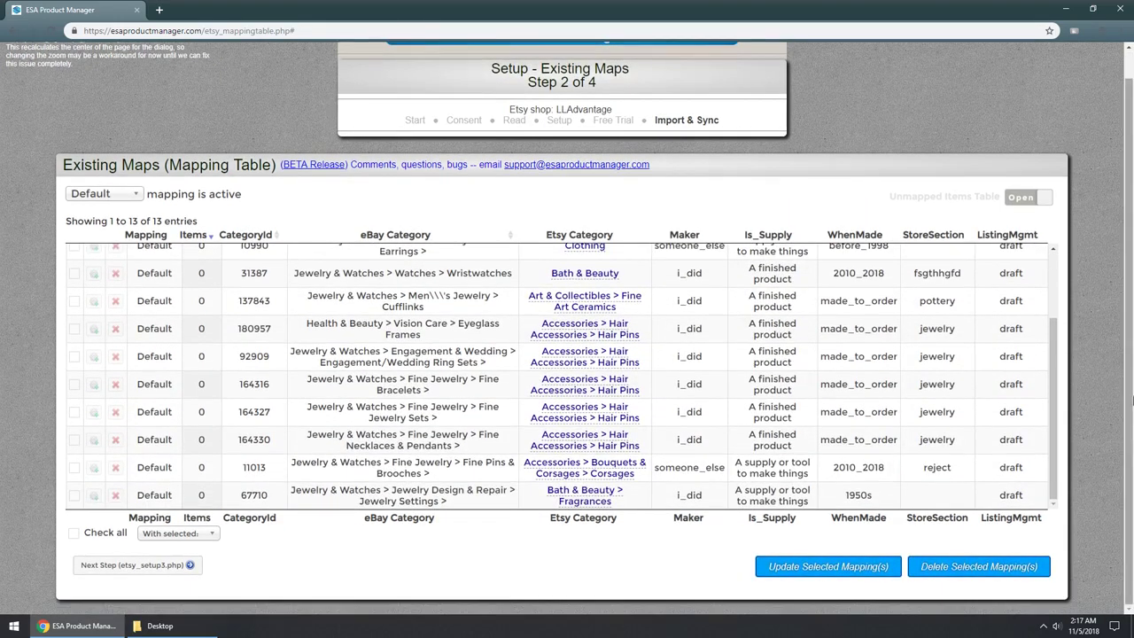
# Step: Check the unmapped categories table, and proceed from the existing maps to the next setup step (etsy_setup3.php), confirming the move
pyautogui.click(1030, 195)
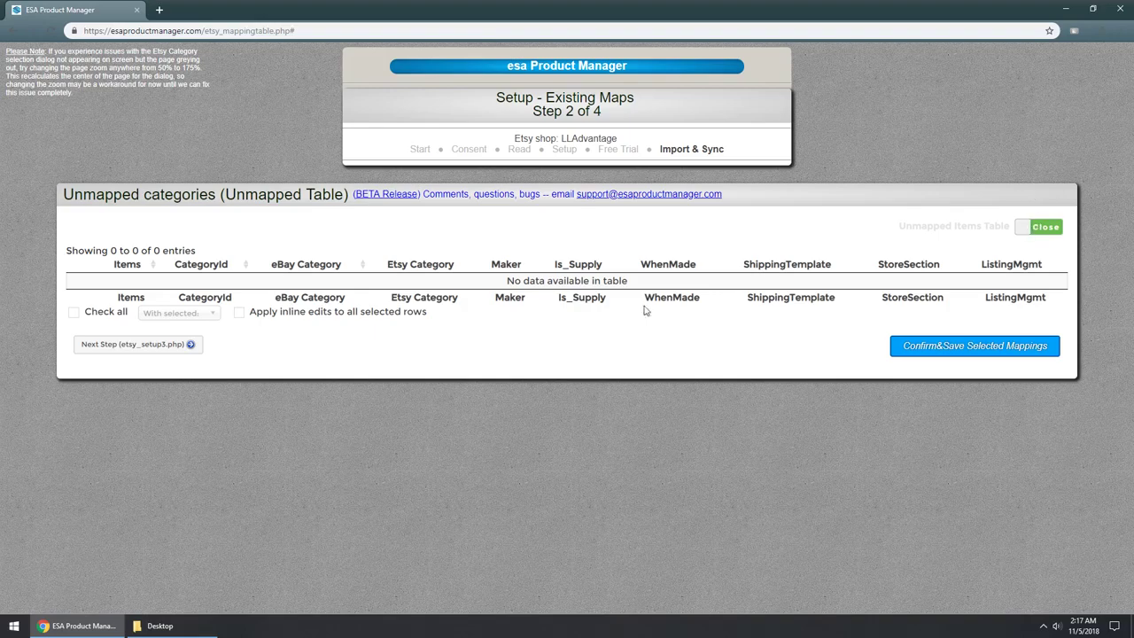
pyautogui.click(1056, 228)
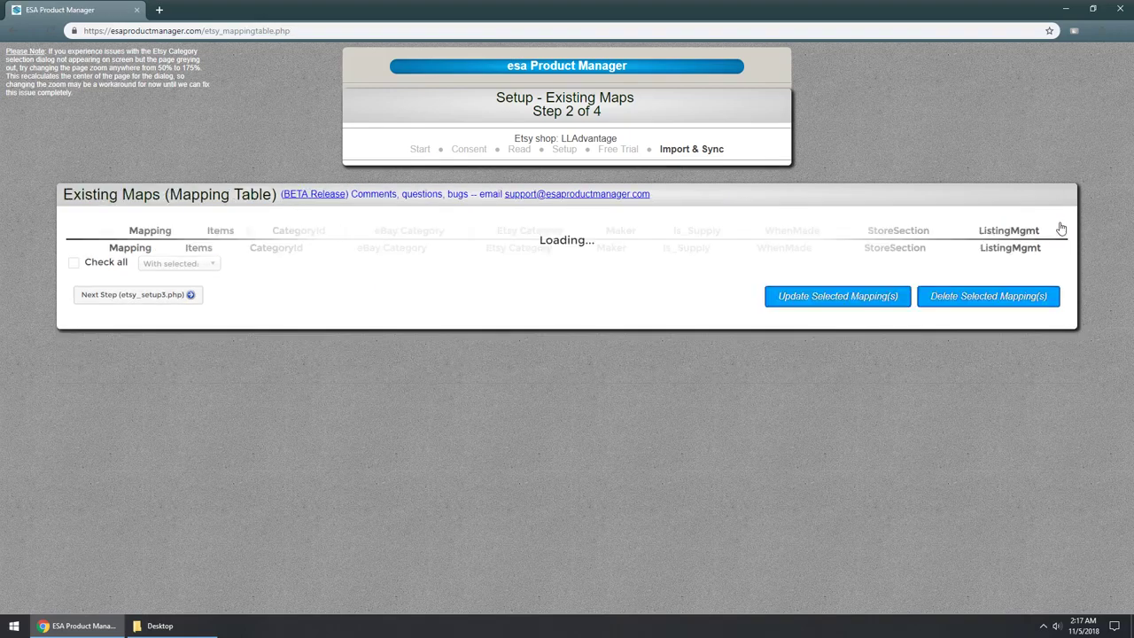
pyautogui.scroll(-2, 69, 246)
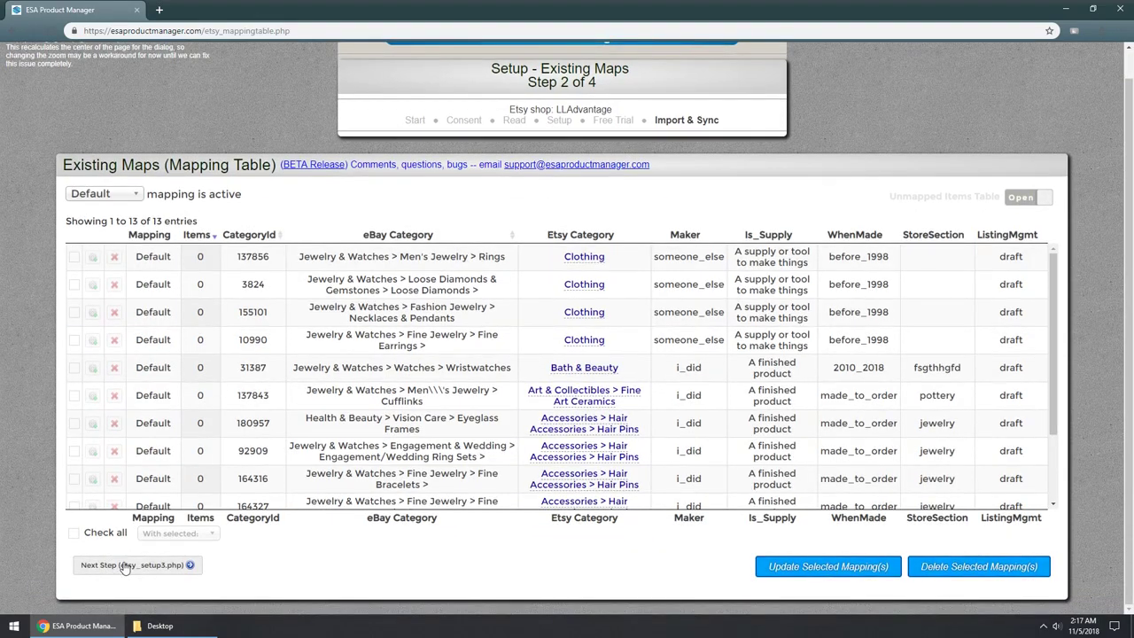
pyautogui.click(125, 566)
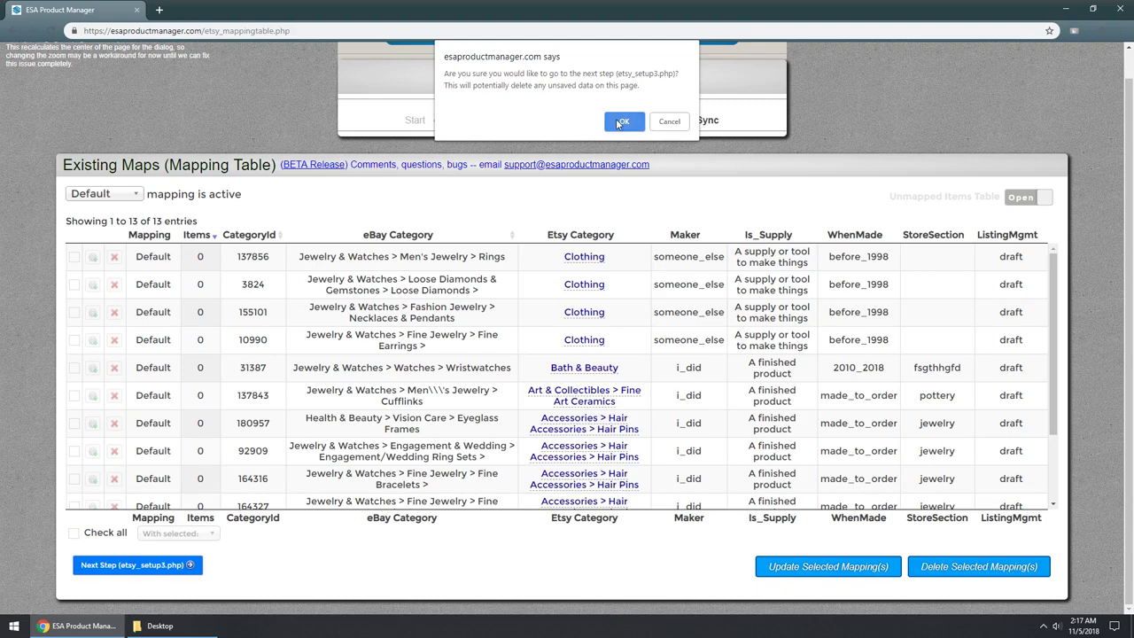
pyautogui.click(619, 123)
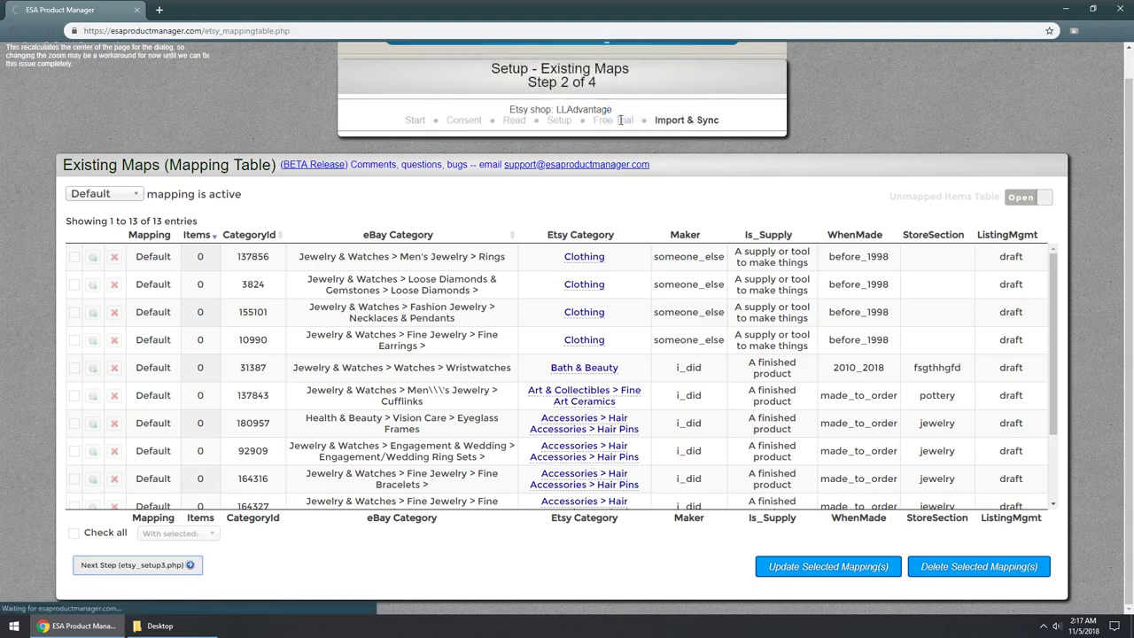